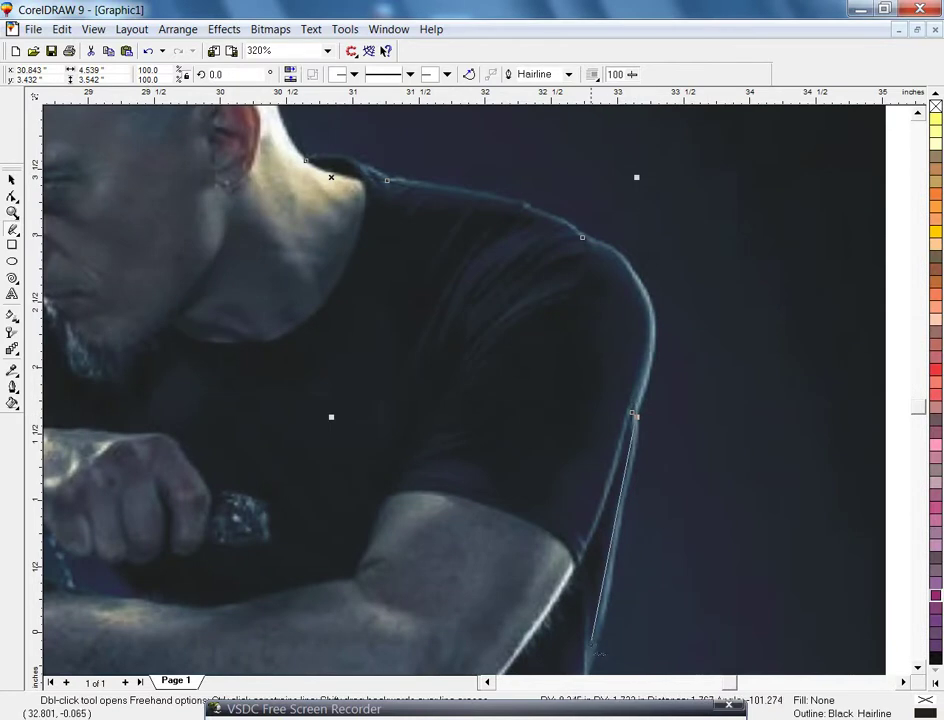
# Step: Redraw the last freehand segment and continue tracing the man's outline down his back past the shirt hem to the trouser hip
pyautogui.hotkey('ctrl', 'z')
pyautogui.moveTo(634, 414); pyautogui.dragTo(600, 640)
pyautogui.scroll(-5, 600, 230)
pyautogui.click(588, 193)
pyautogui.doubleClick(574, 362)
pyautogui.click(608, 573)
# Step: Trace the outline down the outer trouser leg, around the protruding fold and along the hem
pyautogui.click(917, 668)
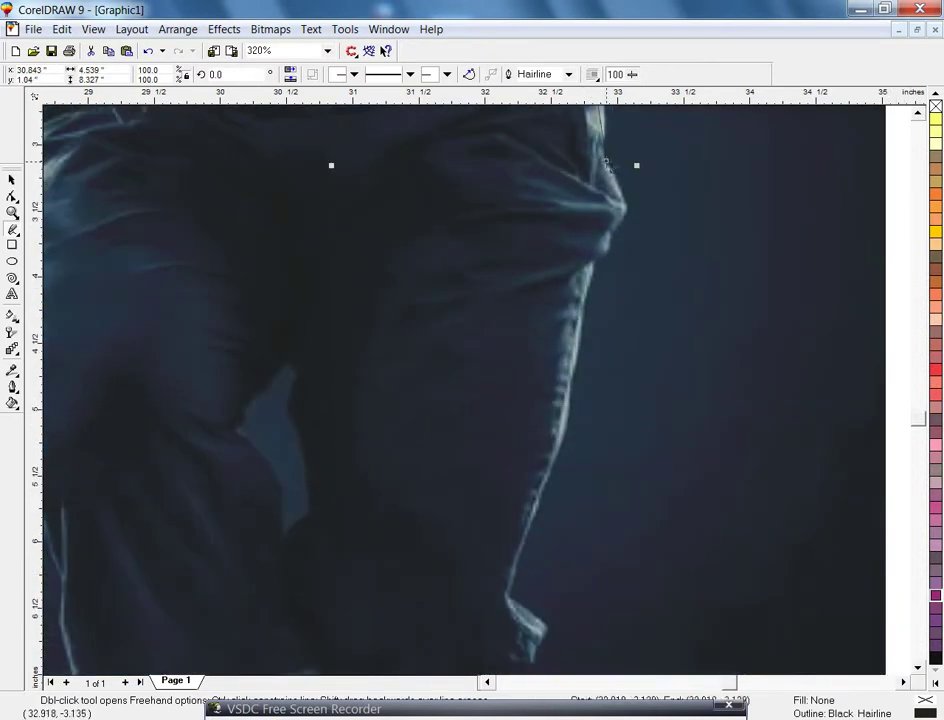
pyautogui.doubleClick(590, 259)
pyautogui.doubleClick(509, 598)
pyautogui.scroll(-5, 877, 652)
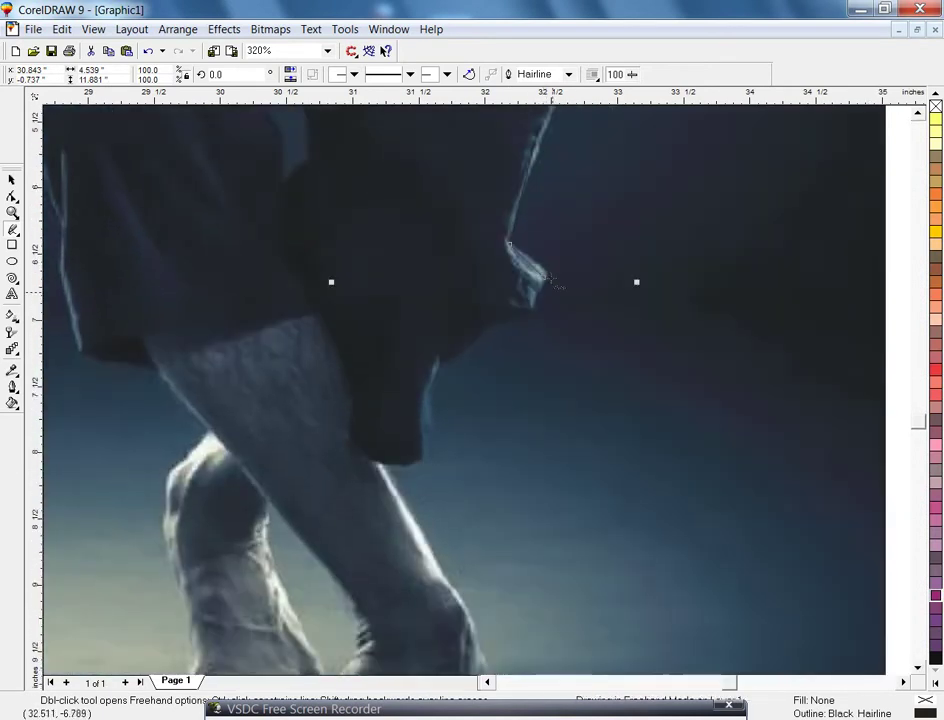
pyautogui.doubleClick(492, 323)
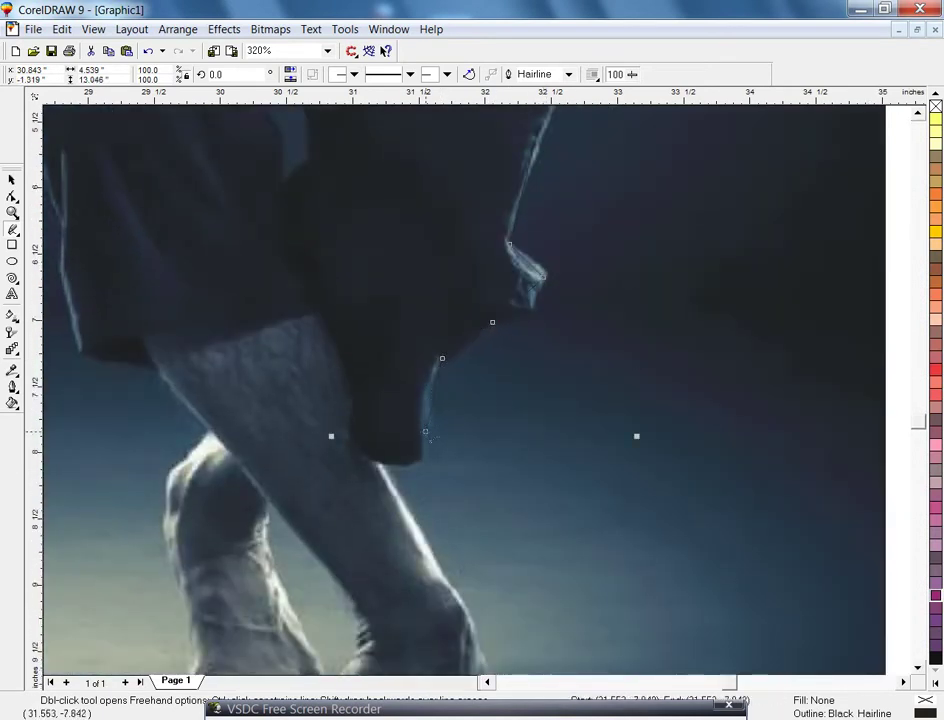
# Step: Continue the outline from the trouser hem down the front leg, around the heel and along the sole of the foot
pyautogui.scroll(-3, 380, 467)
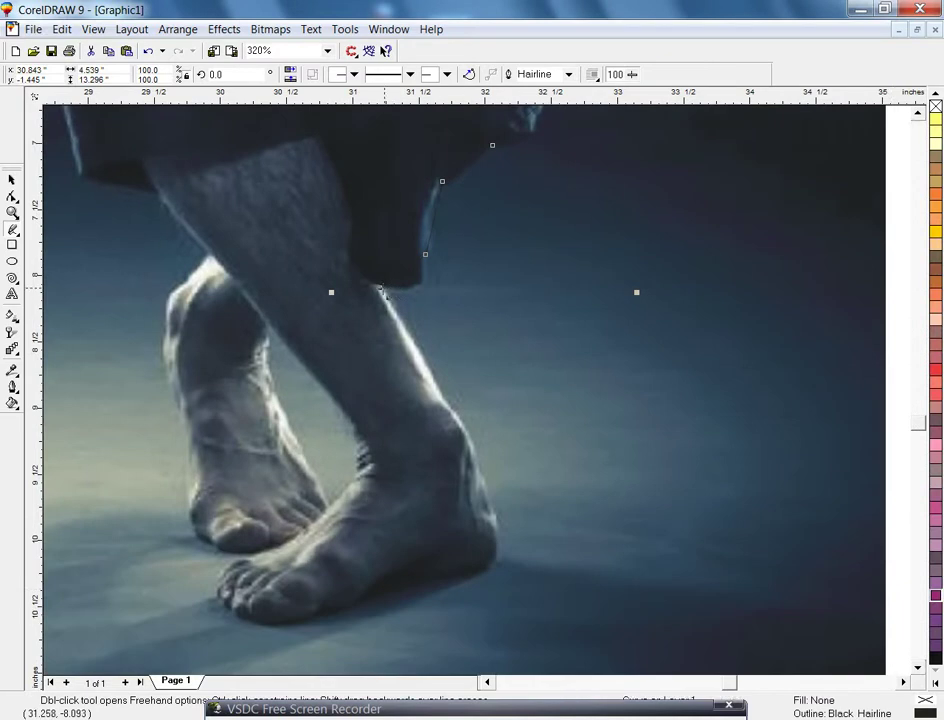
pyautogui.doubleClick(453, 408)
pyautogui.doubleClick(495, 508)
pyautogui.doubleClick(440, 573)
pyautogui.doubleClick(323, 612)
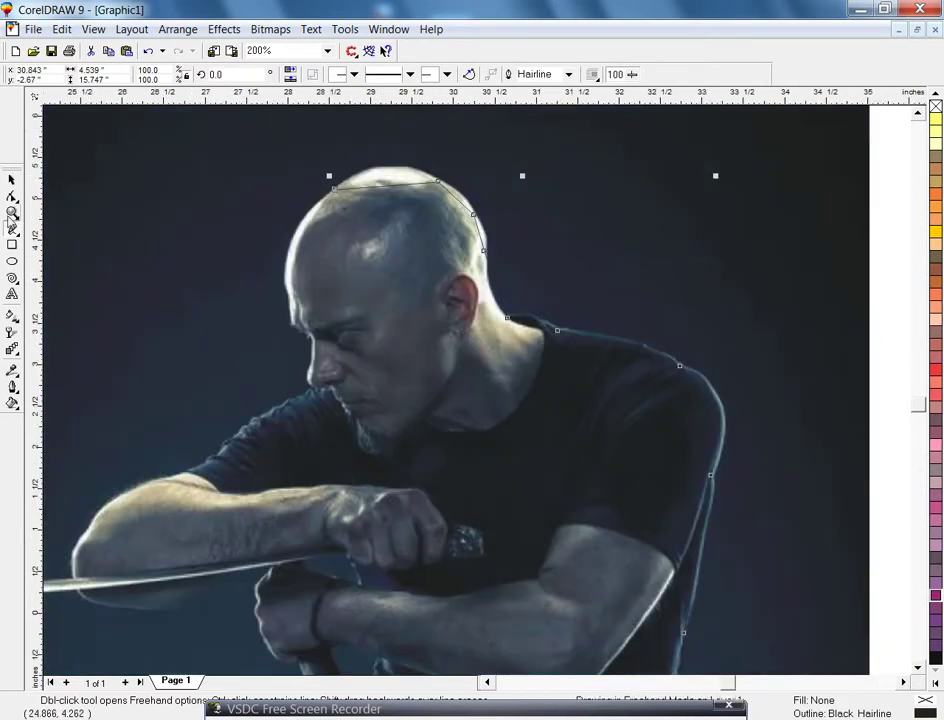
# Step: Extend the outline from the top of the head down the forehead and nose and onto the shirt sleeve
pyautogui.doubleClick(290, 297)
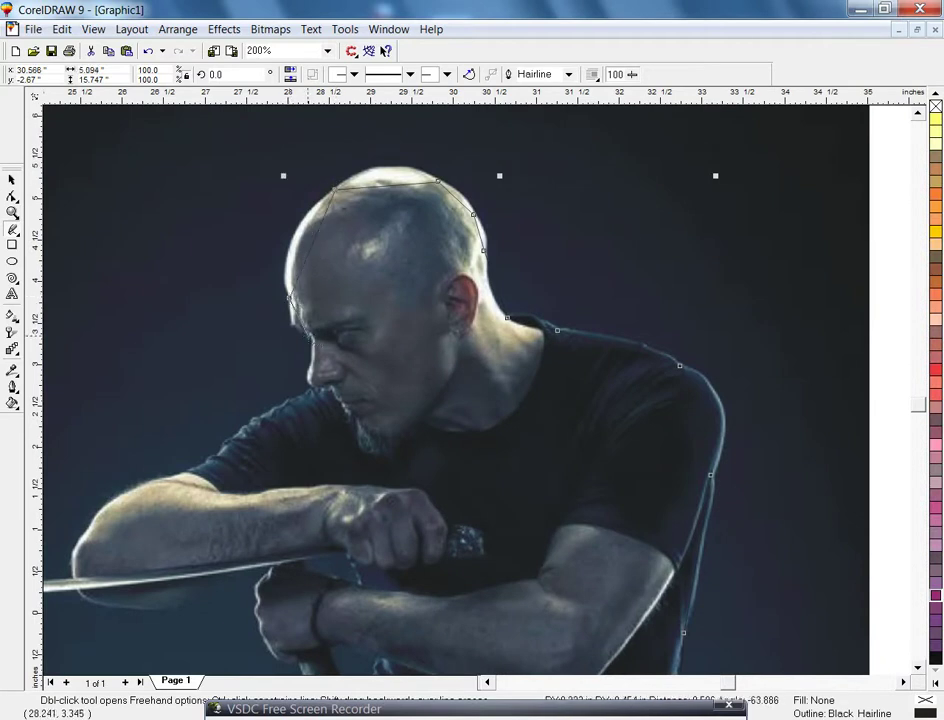
pyautogui.click(13, 213)
pyautogui.moveTo(212, 303); pyautogui.dragTo(522, 507)
pyautogui.click(13, 230)
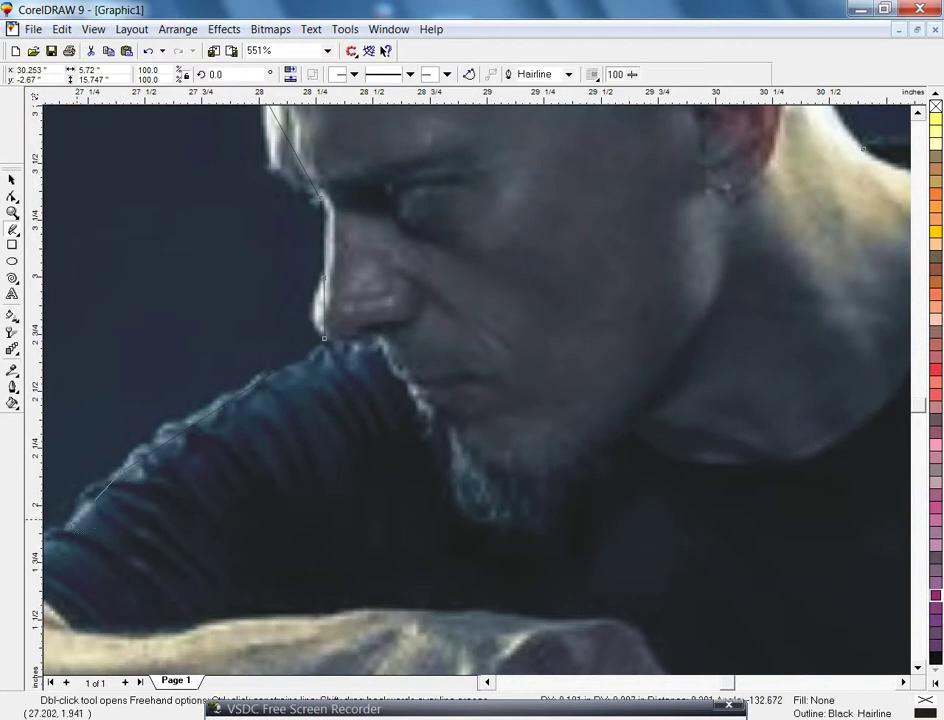
# Step: Trace the outline from the sleeve around the upper edge of the bent forearm and out to the sword's tip
pyautogui.click(13, 213)
pyautogui.rightClick(257, 348)
pyautogui.rightClick(253, 350)
pyautogui.moveTo(238, 237); pyautogui.dragTo(672, 471)
pyautogui.moveTo(191, 241)
pyautogui.mouseDown()
pyautogui.moveTo(740, 461)
pyautogui.moveTo(784, 531)
pyautogui.mouseUp()
pyautogui.click(13, 230)
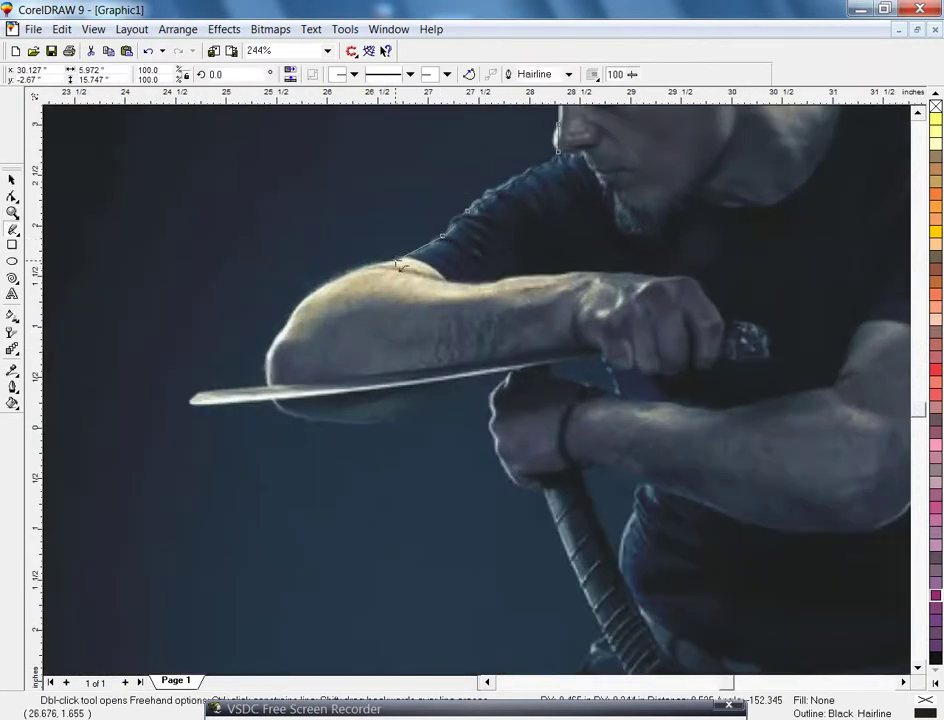
pyautogui.click(204, 395)
# Step: Trace back under the blade and elbow, around the lower fist and down the sword grip to the waist
pyautogui.doubleClick(268, 397)
pyautogui.doubleClick(349, 425)
pyautogui.doubleClick(461, 378)
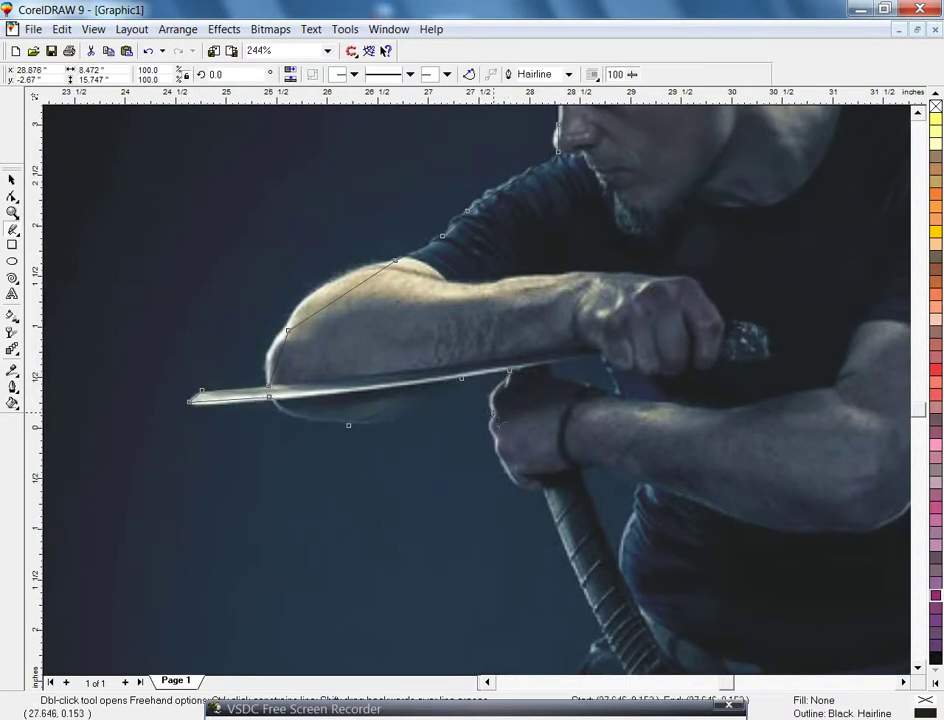
pyautogui.click(604, 634)
# Step: Trace the remaining trouser edge from the sword grip down to the hem and close the outline
pyautogui.click(12, 213)
pyautogui.rightClick(549, 515)
pyautogui.rightClick(514, 461)
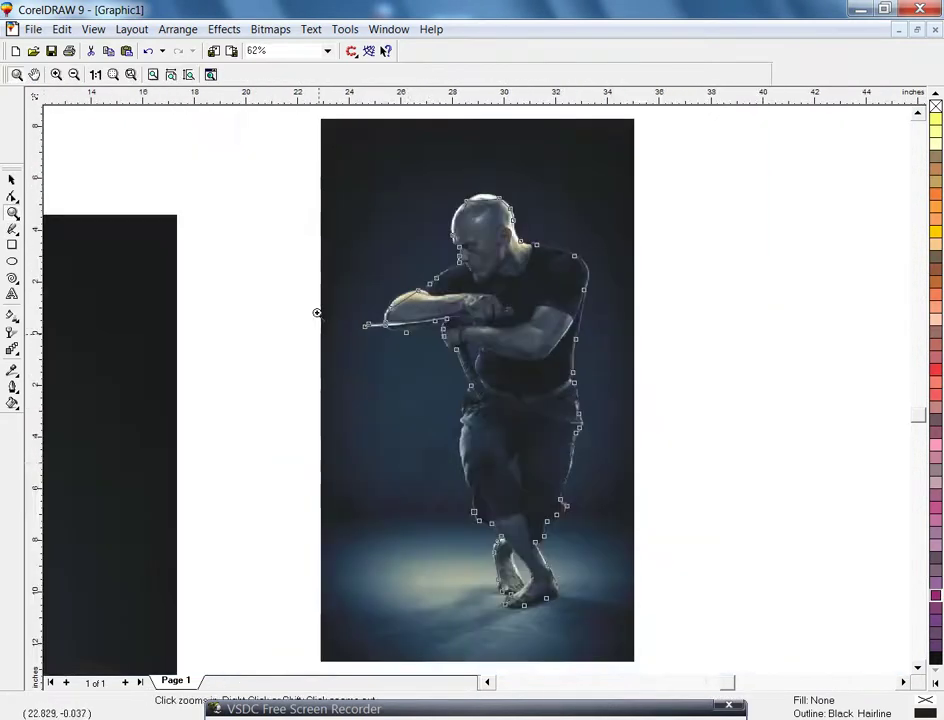
pyautogui.moveTo(312, 314); pyautogui.dragTo(640, 563)
pyautogui.moveTo(270, 228); pyautogui.dragTo(714, 588)
pyautogui.click(12, 197)
pyautogui.click(12, 230)
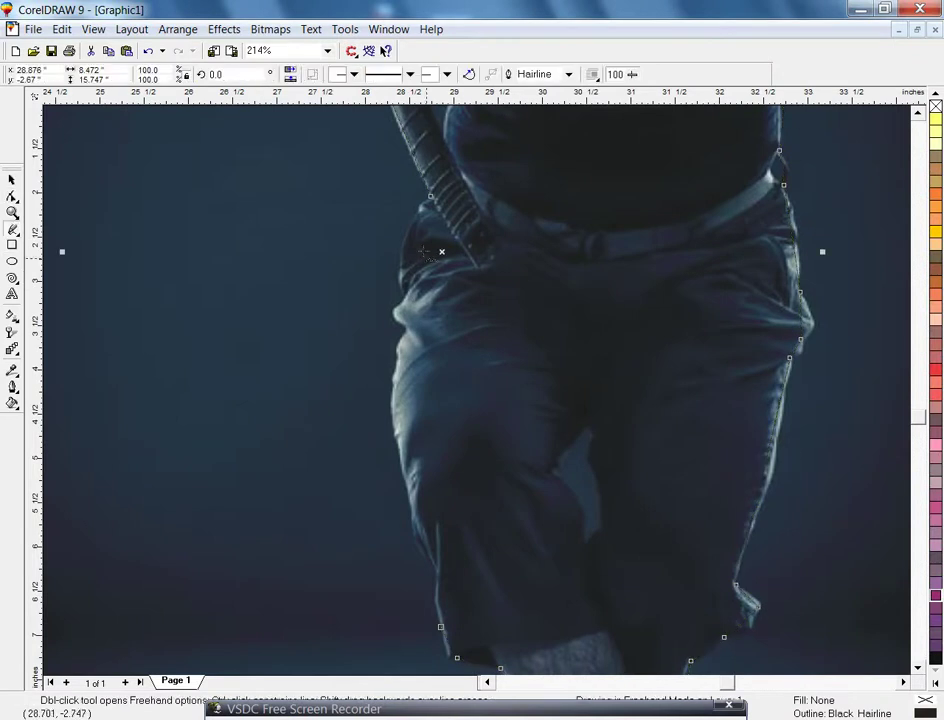
pyautogui.click(430, 195)
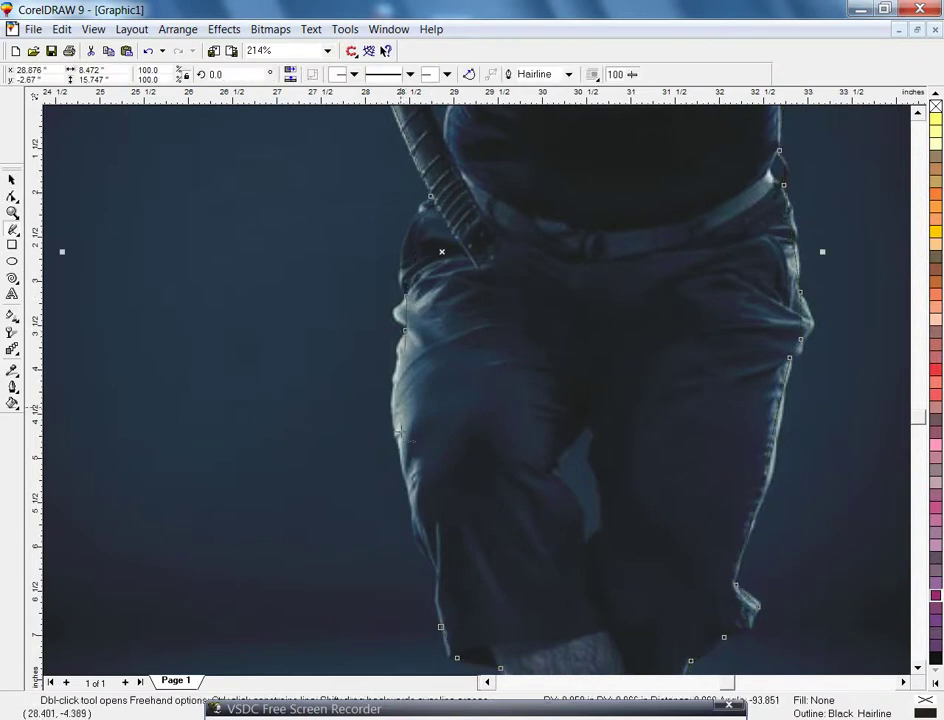
pyautogui.click(435, 572)
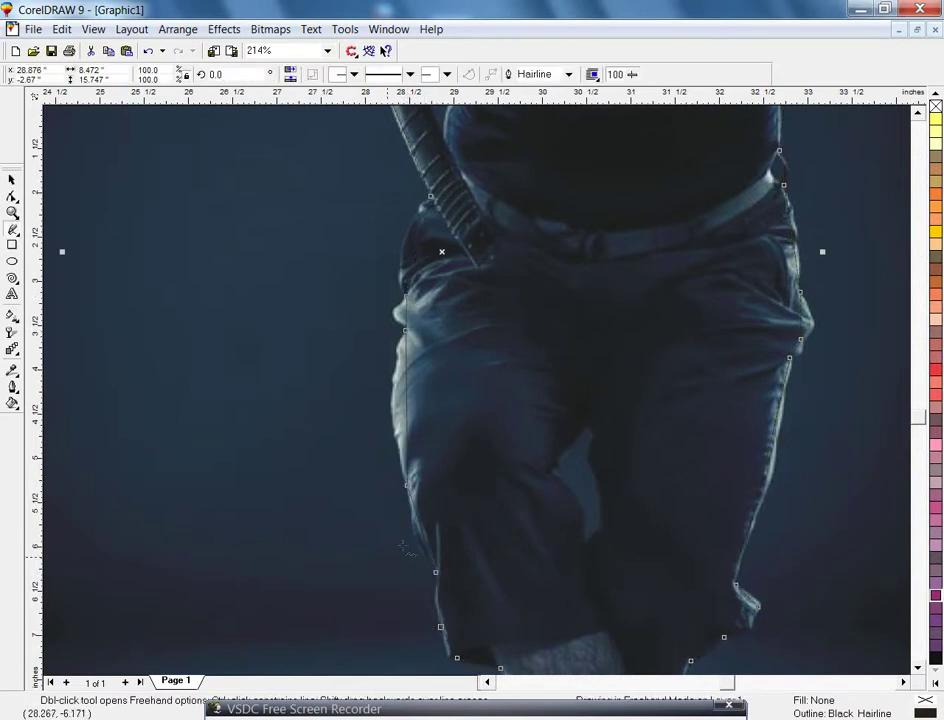
# Step: Convert all segments of the man's outline to curves
pyautogui.click(9, 215)
pyautogui.rightClick(399, 355)
pyautogui.rightClick(400, 356)
pyautogui.click(13, 197)
pyautogui.moveTo(226, 167); pyautogui.dragTo(688, 643)
pyautogui.click(113, 74)
# Step: Bend the outline's segments to follow the forehead, skull and back of the neck
pyautogui.click(11, 214)
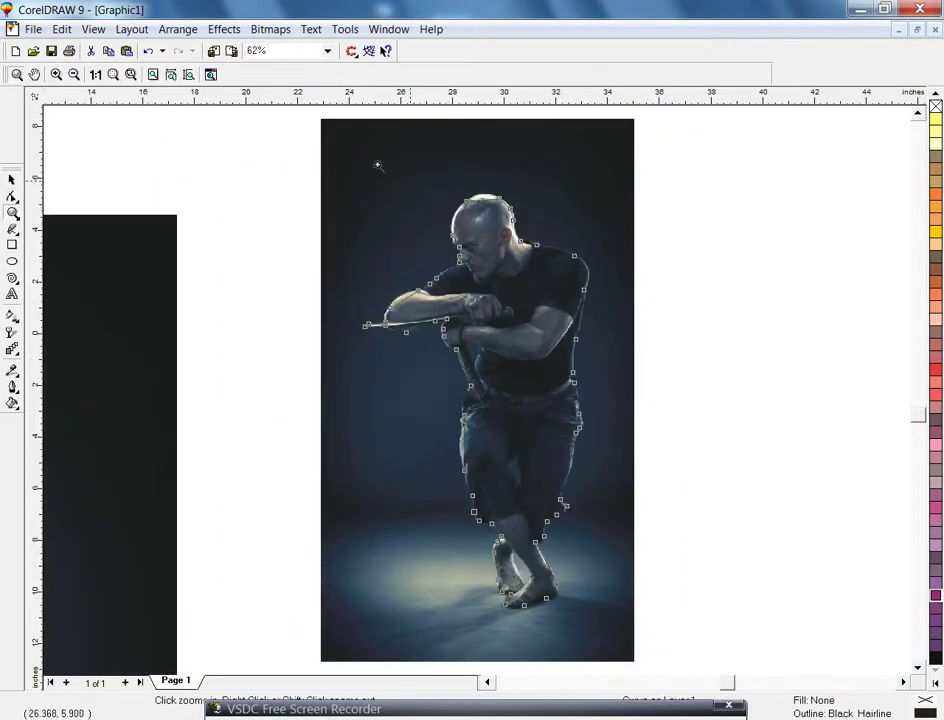
pyautogui.moveTo(598, 375); pyautogui.dragTo(386, 171)
pyautogui.moveTo(794, 451); pyautogui.dragTo(262, 147)
pyautogui.moveTo(836, 631); pyautogui.dragTo(150, 195)
pyautogui.click(11, 197)
pyautogui.moveTo(191, 271); pyautogui.dragTo(165, 255)
pyautogui.moveTo(305, 171); pyautogui.dragTo(306, 149)
pyautogui.moveTo(455, 253); pyautogui.dragTo(457, 245)
pyautogui.moveTo(476, 326); pyautogui.dragTo(468, 324)
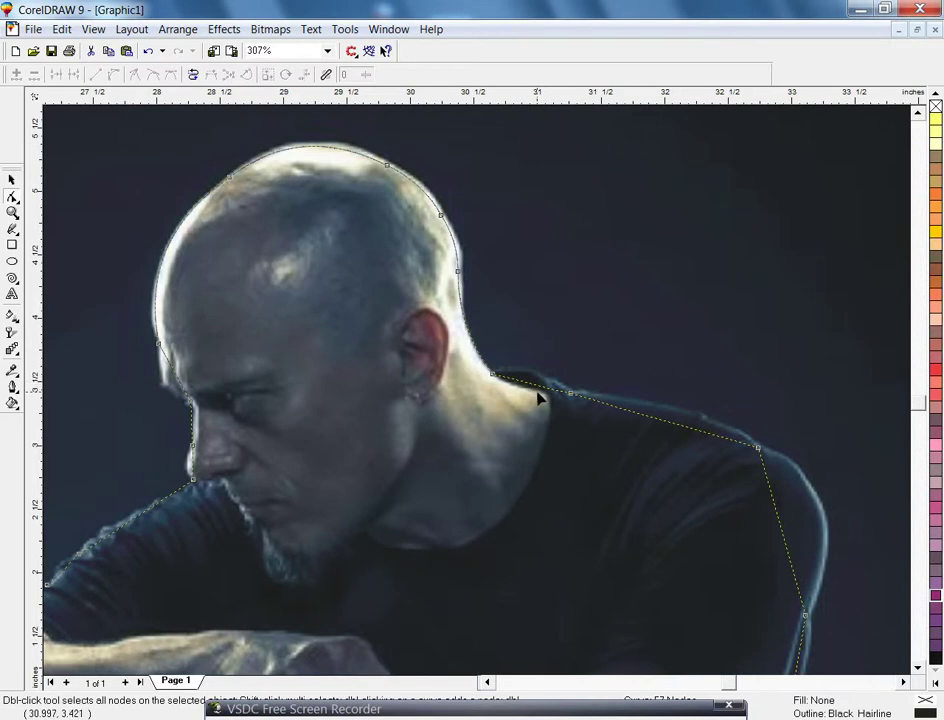
# Step: Bend the outline's segments to fit the neckline, shoulder, upper back, nose and brow
pyautogui.moveTo(540, 385); pyautogui.dragTo(541, 377)
pyautogui.moveTo(702, 431); pyautogui.dragTo(702, 417)
pyautogui.moveTo(781, 525); pyautogui.dragTo(818, 518)
pyautogui.moveTo(193, 467); pyautogui.dragTo(189, 466)
pyautogui.moveTo(191, 422); pyautogui.dragTo(197, 421)
pyautogui.moveTo(174, 377); pyautogui.dragTo(164, 381)
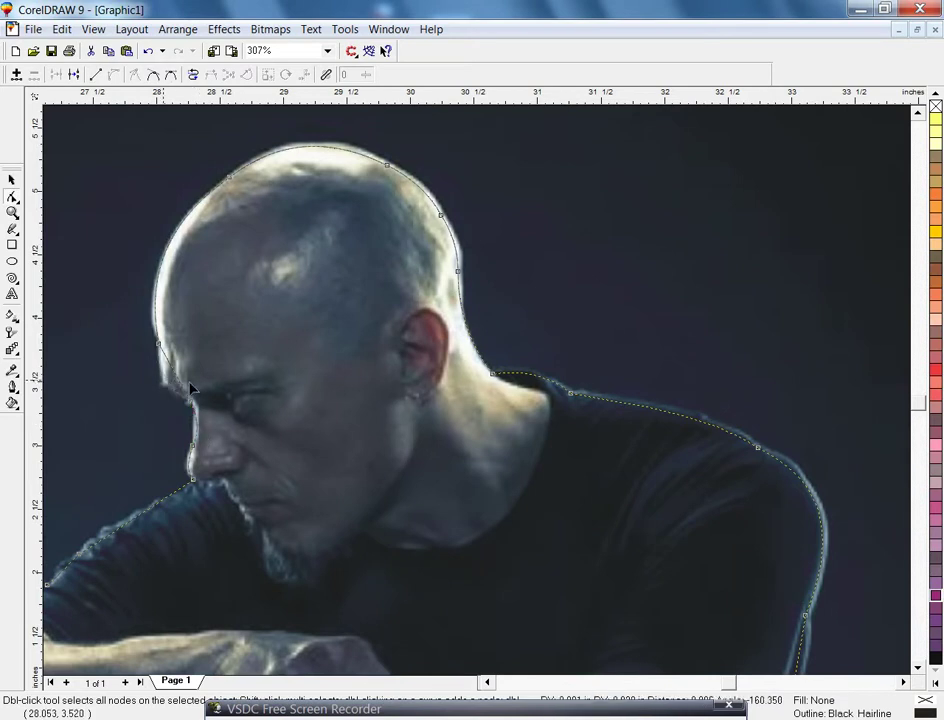
# Step: Fit the outline's curves to the edge of the back and the upper side of the bent forearm
pyautogui.click(918, 668)
pyautogui.moveTo(780, 370); pyautogui.dragTo(787, 379)
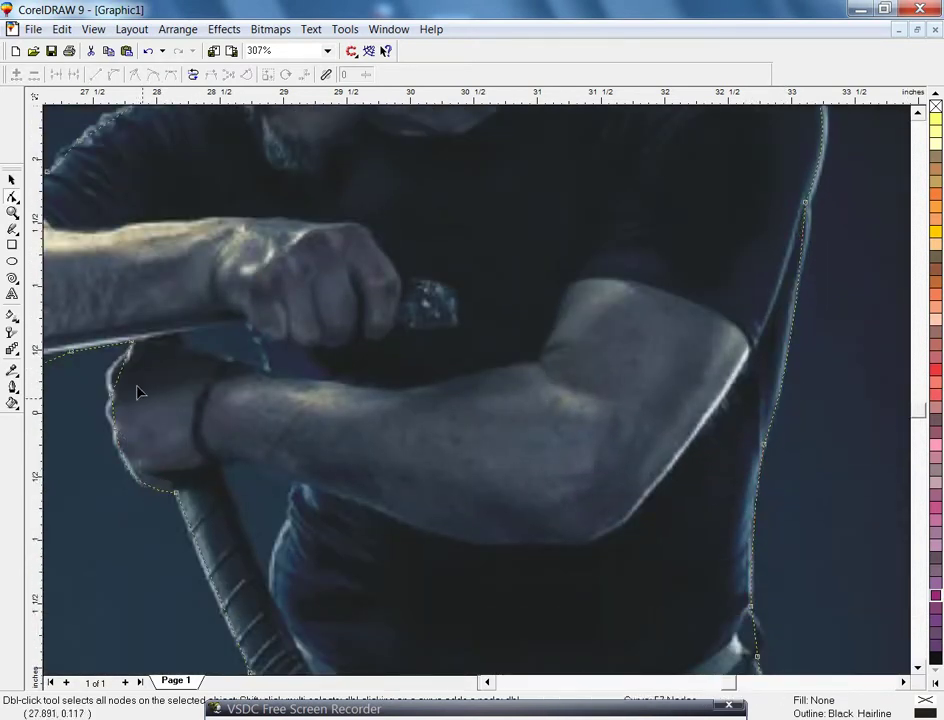
pyautogui.click(487, 682)
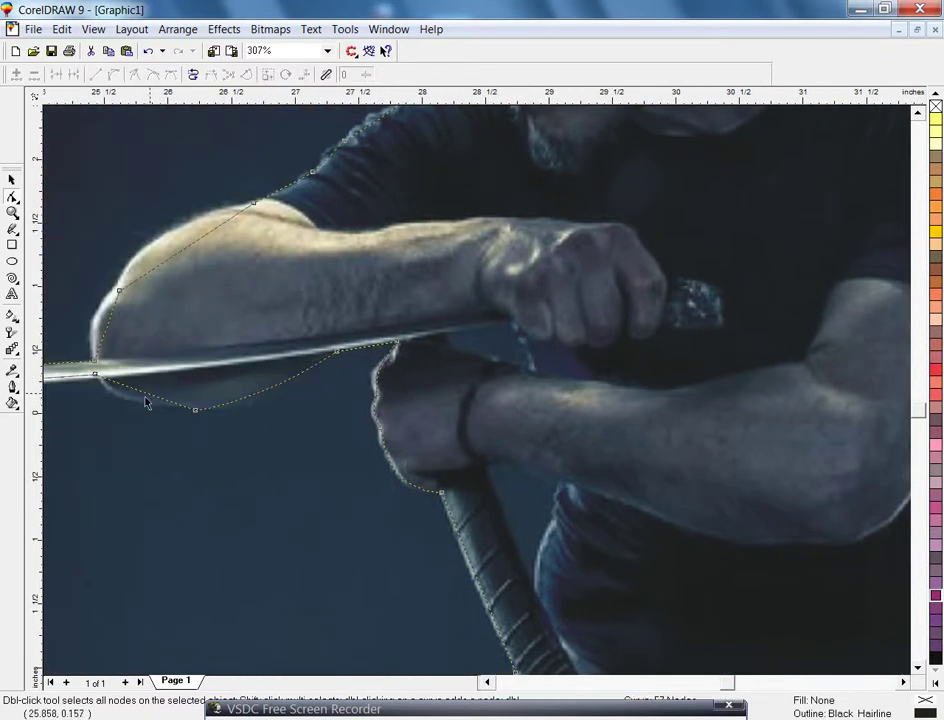
pyautogui.moveTo(157, 268); pyautogui.dragTo(141, 252)
# Step: Fit the outline's curves to the trousers, including the fold and the hem above the front leg
pyautogui.click(13, 214)
pyautogui.rightClick(310, 463)
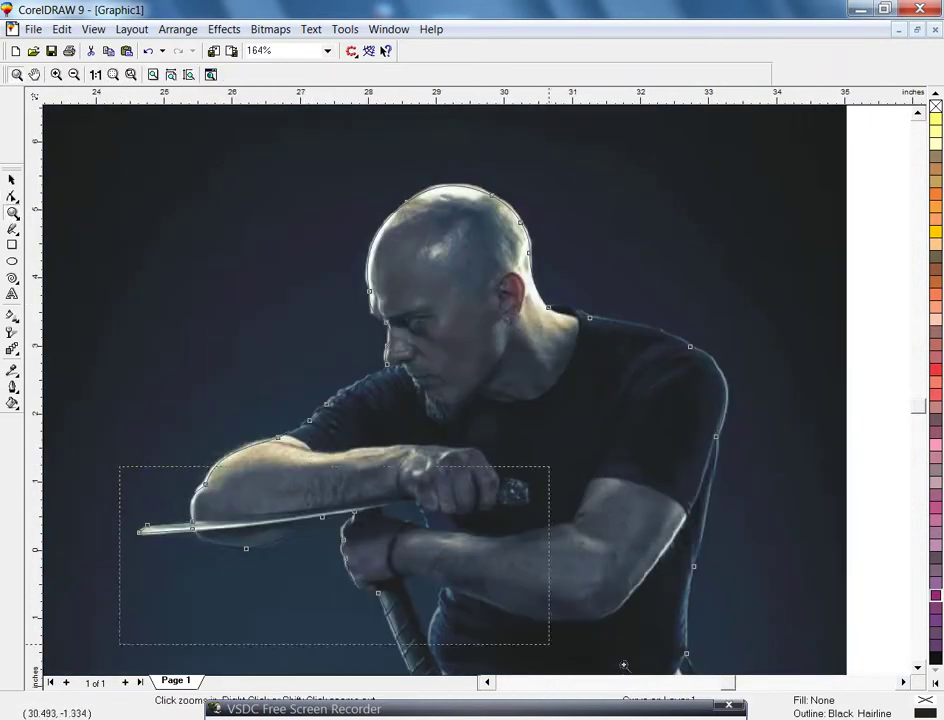
pyautogui.moveTo(434, 610); pyautogui.dragTo(745, 690)
pyautogui.moveTo(260, 240); pyautogui.dragTo(842, 632)
pyautogui.click(12, 197)
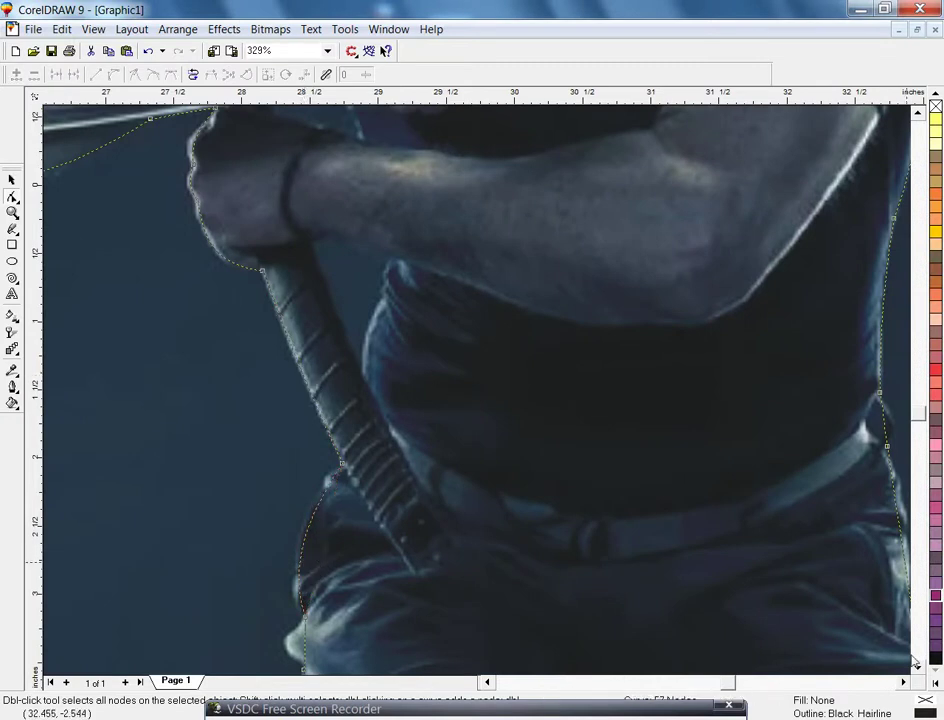
pyautogui.click(917, 669)
pyautogui.click(917, 669)
pyautogui.click(917, 669)
pyautogui.click(917, 669)
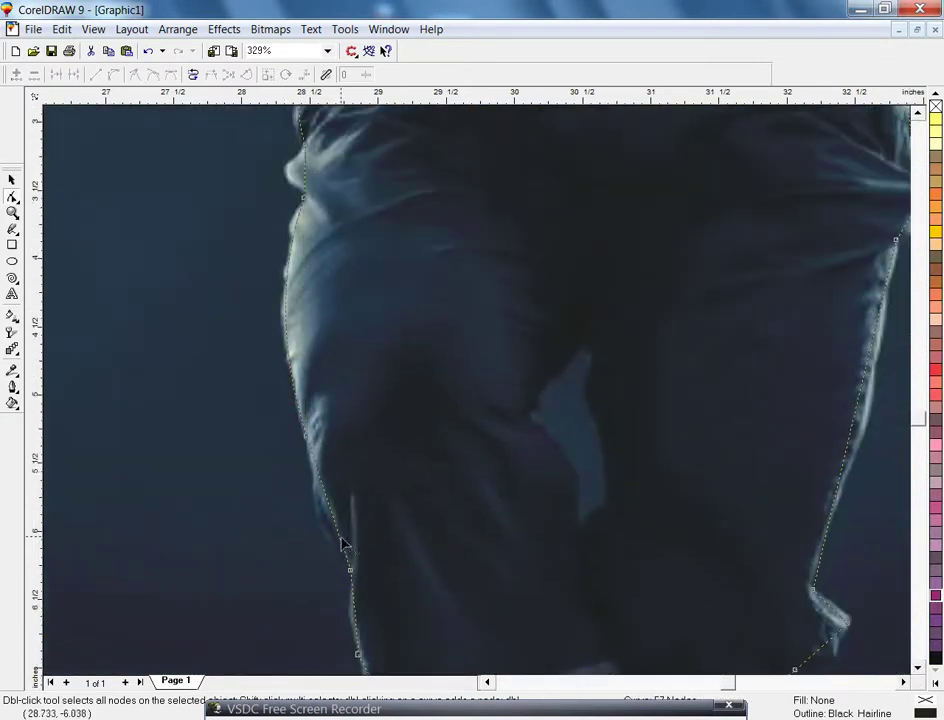
pyautogui.click(918, 669)
pyautogui.moveTo(817, 359); pyautogui.dragTo(833, 362)
pyautogui.moveTo(713, 498); pyautogui.dragTo(722, 509)
# Step: Bend the outline's segments around the toes, sole and heel of the front foot
pyautogui.scroll(-2, 500, 523)
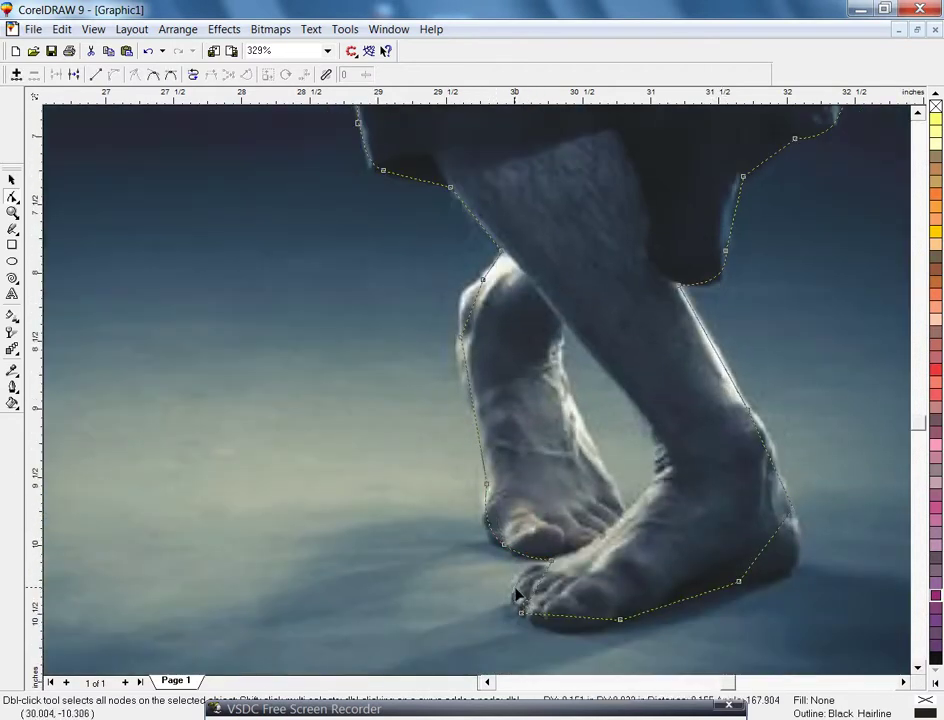
pyautogui.moveTo(561, 617); pyautogui.dragTo(568, 631)
pyautogui.moveTo(706, 592); pyautogui.dragTo(704, 584)
pyautogui.moveTo(757, 560); pyautogui.dragTo(795, 572)
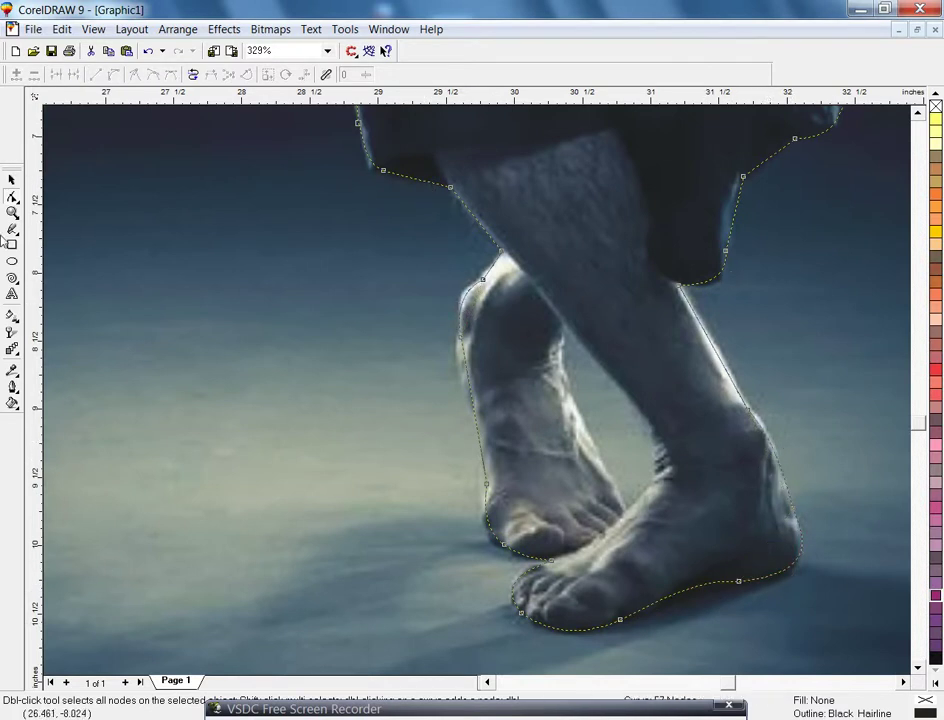
# Step: Place the man's photo inside the traced outline with PowerClip and remove the outline's line color
pyautogui.click(12, 214)
pyautogui.rightClick(551, 374)
pyautogui.rightClick(542, 377)
pyautogui.rightClick(539, 378)
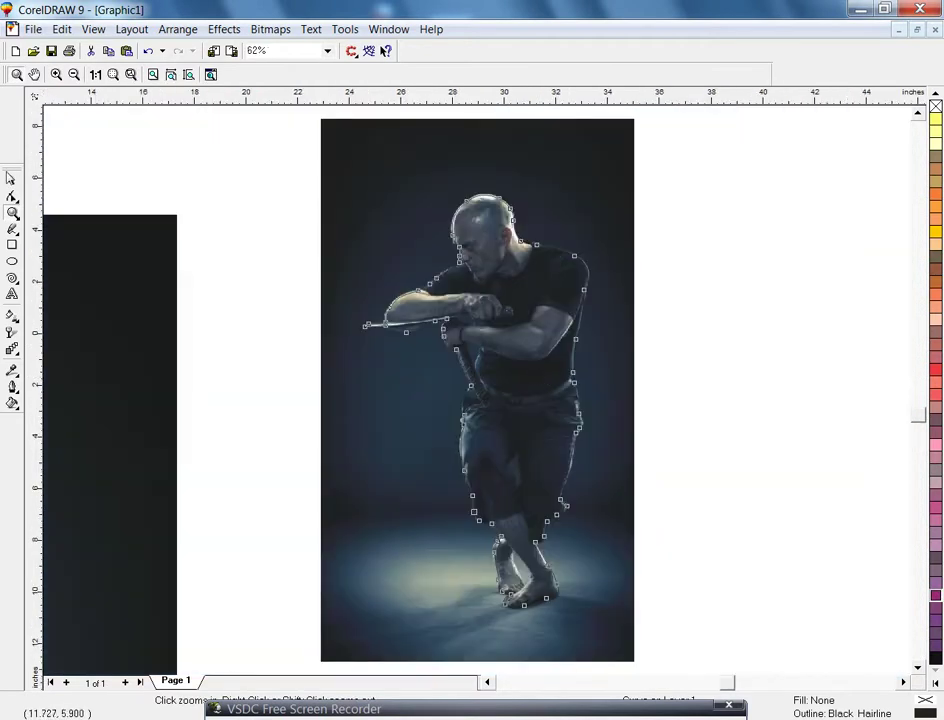
pyautogui.click(12, 180)
pyautogui.click(299, 255)
pyautogui.click(371, 215)
pyautogui.click(224, 29)
pyautogui.moveTo(300, 149)
pyautogui.click(445, 152)
pyautogui.click(490, 199)
pyautogui.rightClick(936, 106)
pyautogui.click(800, 275)
# Step: Draw a closed four-point shape over the background gap between the blade and the lower wrist, and curve its lower edge
pyautogui.click(12, 213)
pyautogui.moveTo(430, 292)
pyautogui.mouseDown()
pyautogui.moveTo(574, 410)
pyautogui.moveTo(586, 433)
pyautogui.mouseUp()
pyautogui.moveTo(150, 162); pyautogui.dragTo(537, 518)
pyautogui.click(12, 229)
pyautogui.click(355, 199)
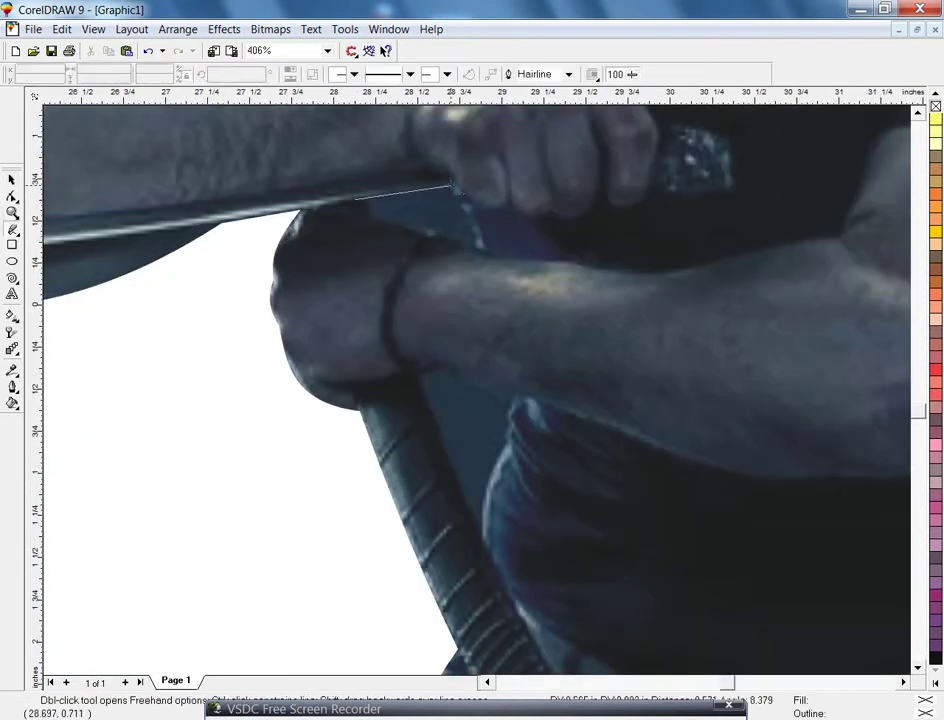
pyautogui.doubleClick(450, 181)
pyautogui.doubleClick(482, 252)
pyautogui.doubleClick(371, 222)
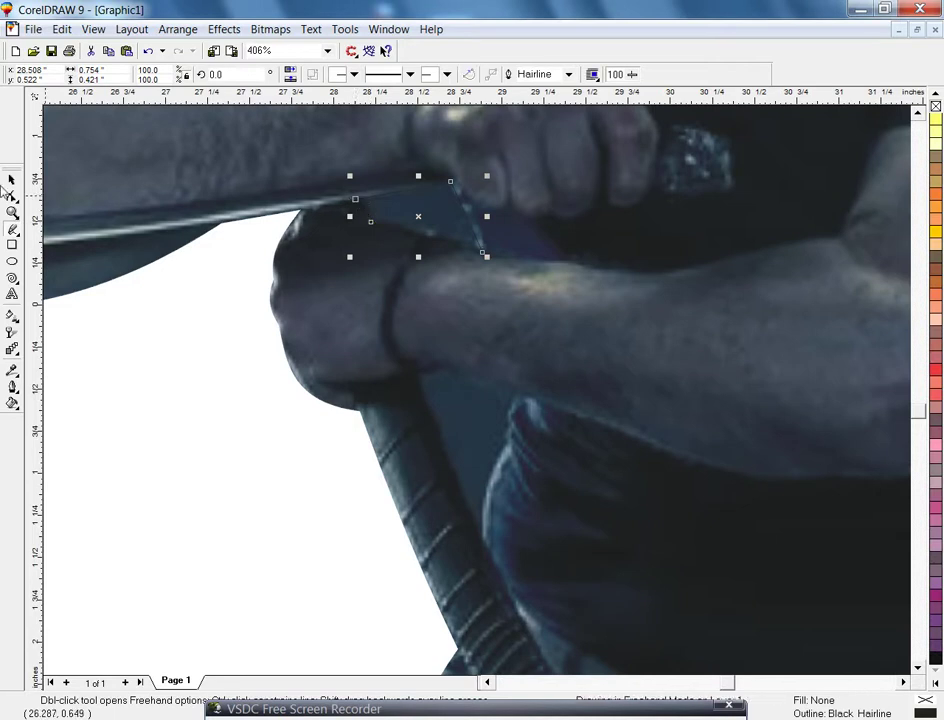
pyautogui.press('F10')
pyautogui.click(115, 77)
pyautogui.moveTo(421, 239); pyautogui.dragTo(424, 233)
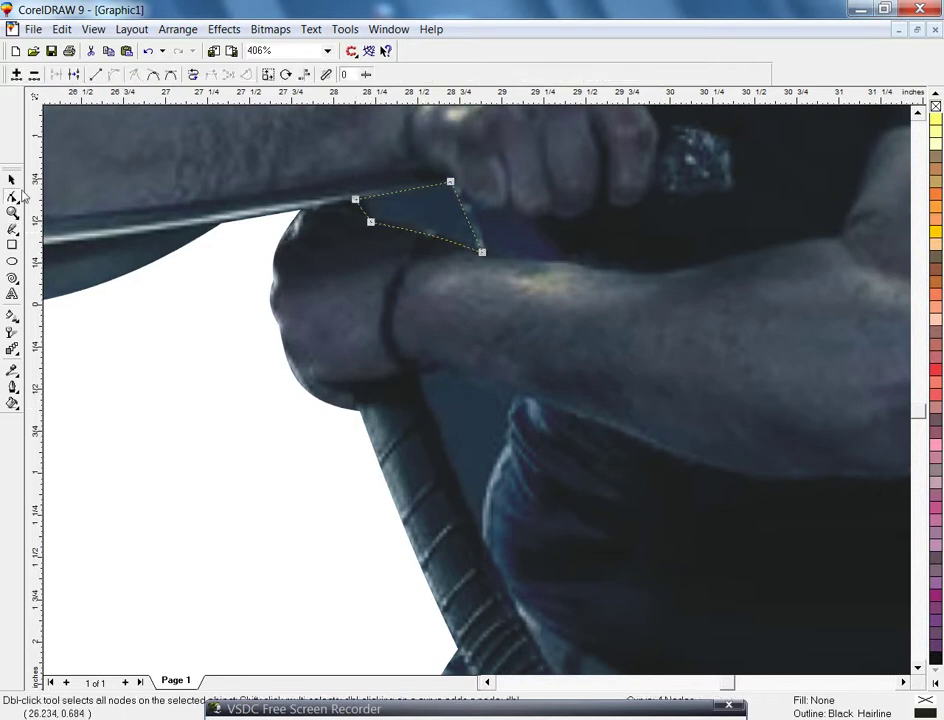
# Step: Combine the gap shape with the clipped figure to cut out the area between the blade and wrist
pyautogui.click(12, 181)
pyautogui.keyDown('shift'); pyautogui.click(413, 309); pyautogui.keyUp('shift')
pyautogui.hotkey('ctrl', 'l')
pyautogui.press('F3')
pyautogui.click(179, 370)
# Step: Draw a closed shape over the background gap between the forearm, sword grip and shirt, and curve its edge along the shirt
pyautogui.click(12, 213)
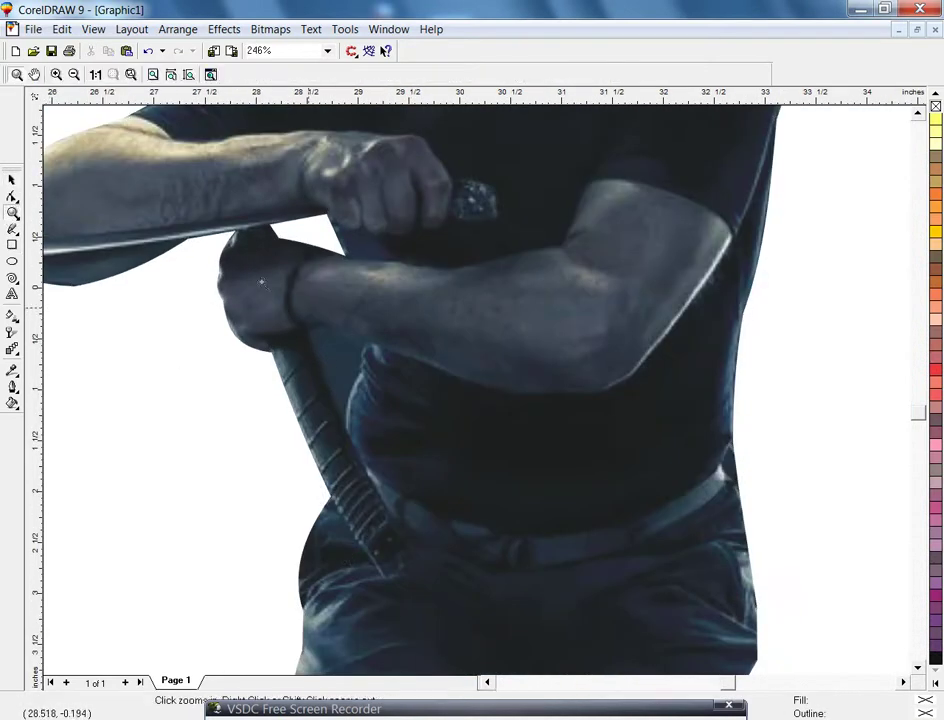
pyautogui.moveTo(456, 274); pyautogui.dragTo(248, 520)
pyautogui.click(12, 229)
pyautogui.click(361, 243)
pyautogui.doubleClick(406, 226)
pyautogui.doubleClick(519, 261)
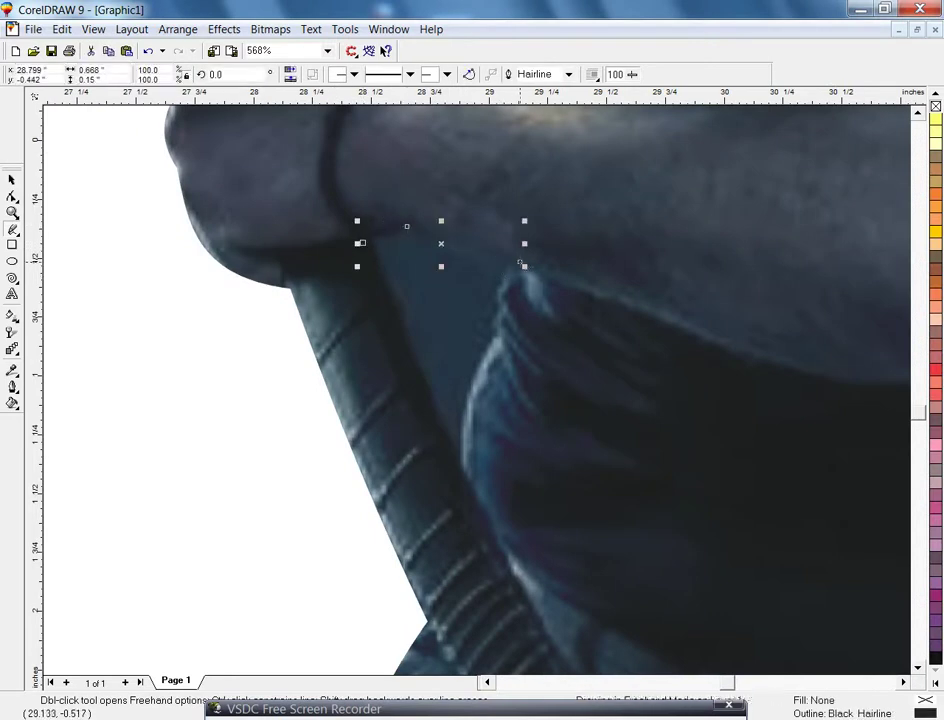
pyautogui.doubleClick(497, 333)
pyautogui.doubleClick(459, 472)
pyautogui.click(362, 242)
pyautogui.press('F10')
pyautogui.click(470, 426)
pyautogui.moveTo(477, 416); pyautogui.dragTo(466, 411)
# Step: Combine the shape beside the sword grip with the clipped figure to cut out that gap
pyautogui.click(12, 180)
pyautogui.press('F3')
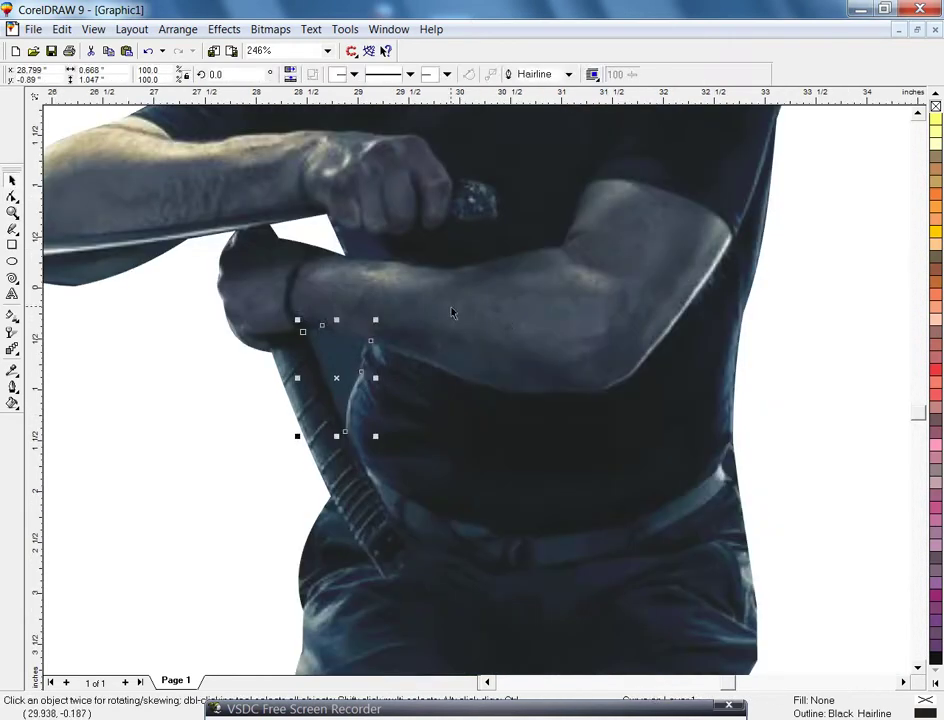
pyautogui.keyDown('shift'); pyautogui.click(450, 308); pyautogui.keyUp('shift')
pyautogui.click(325, 76)
pyautogui.press('F3')
pyautogui.click(537, 540)
# Step: Move the cut-out man onto the center of the wide dark blue background and enlarge him to about 9.9 by 18.4 inches
pyautogui.press('F3')
pyautogui.moveTo(490, 394); pyautogui.dragTo(355, 424)
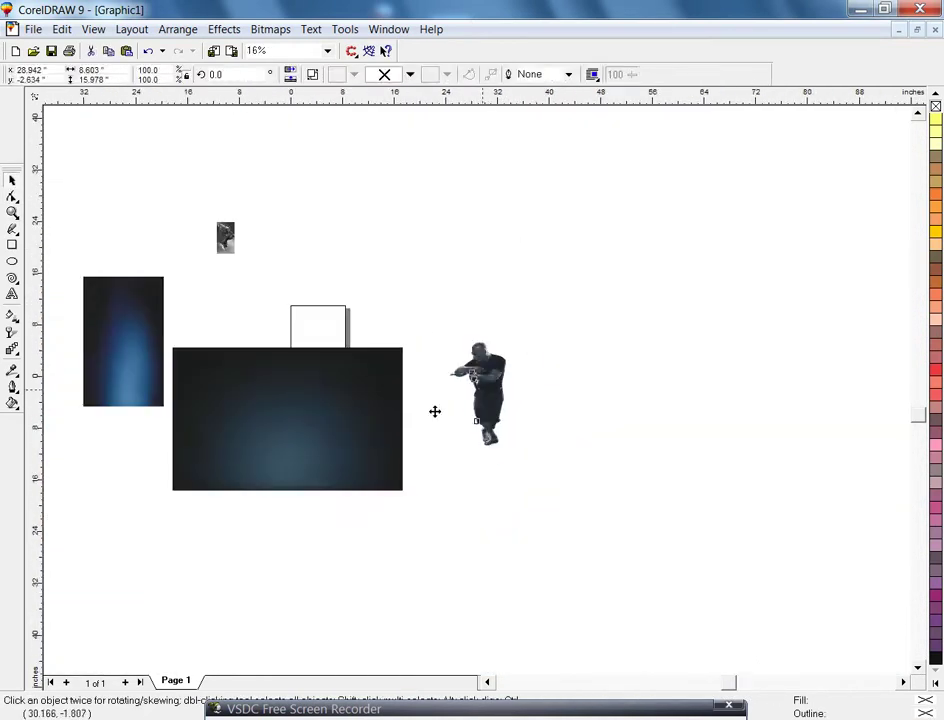
pyautogui.click(383, 385)
pyautogui.hotkey('shift', 'F2')
pyautogui.click(712, 350)
pyautogui.moveTo(764, 249); pyautogui.dragTo(593, 179)
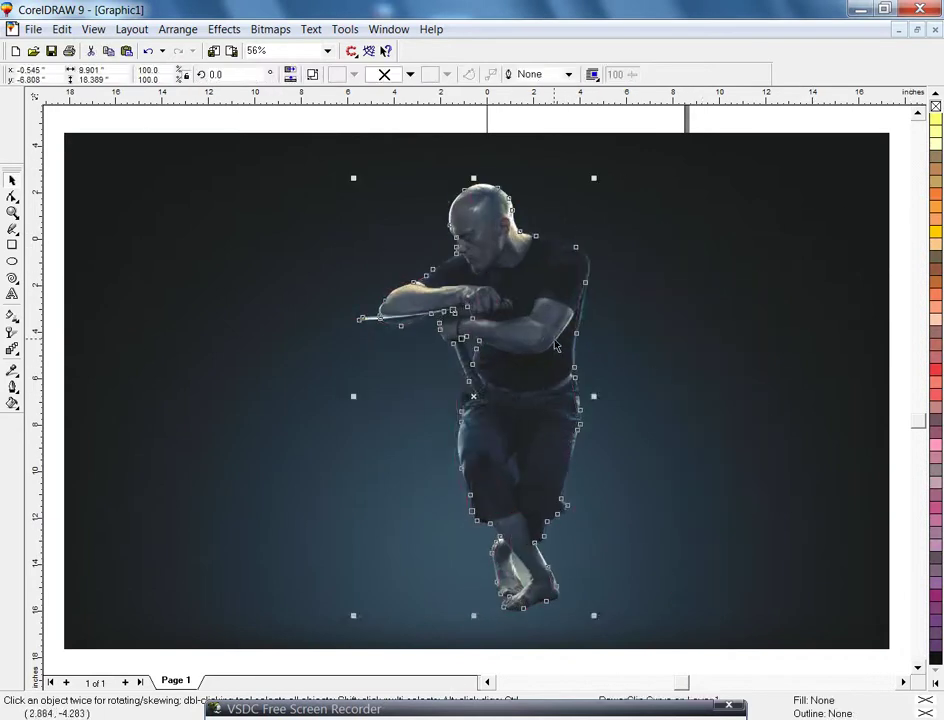
pyautogui.moveTo(554, 335); pyautogui.dragTo(541, 335)
# Step: Flip the dark blue background image vertically
pyautogui.click(727, 378)
pyautogui.click(728, 378)
pyautogui.click(291, 78)
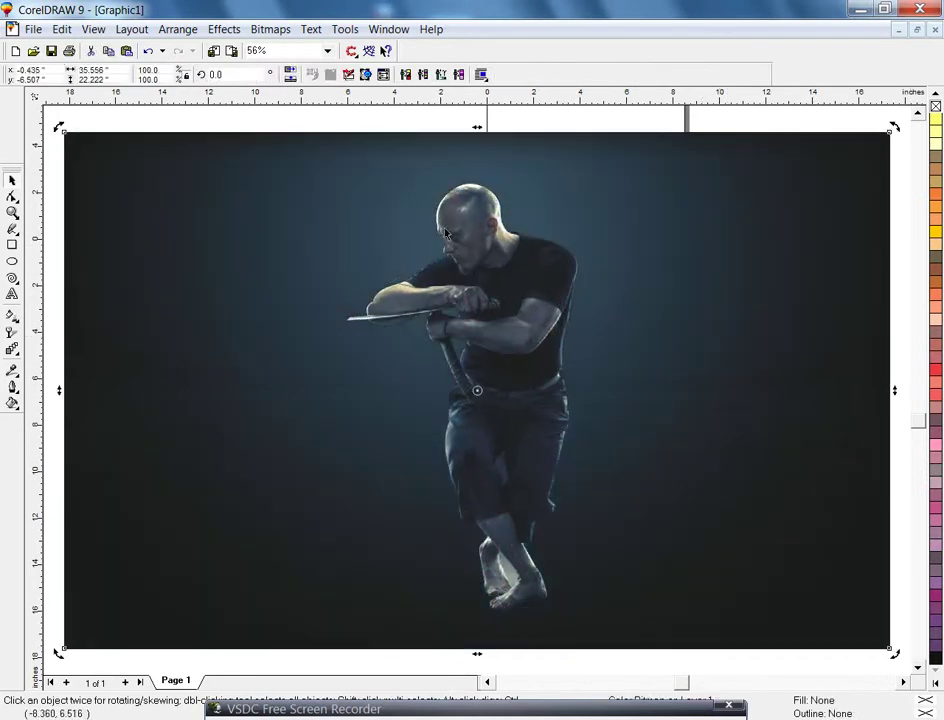
pyautogui.click(540, 384)
# Step: Draw a closed freehand shape over the pale background gap between the man's feet and lower legs
pyautogui.click(13, 212)
pyautogui.moveTo(384, 281)
pyautogui.mouseDown()
pyautogui.moveTo(411, 331)
pyautogui.moveTo(552, 418)
pyautogui.mouseUp()
pyautogui.rightClick(551, 418)
pyautogui.moveTo(385, 384); pyautogui.dragTo(650, 608)
pyautogui.rightClick(524, 538)
pyautogui.moveTo(460, 513); pyautogui.dragTo(628, 655)
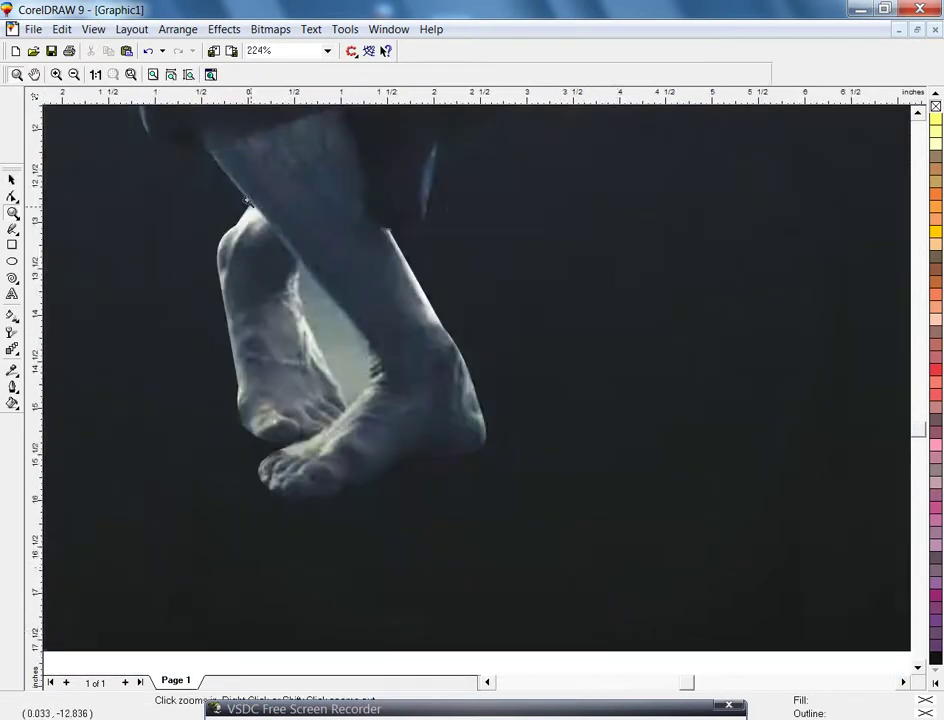
pyautogui.moveTo(205, 202); pyautogui.dragTo(535, 504)
pyautogui.click(13, 229)
pyautogui.click(345, 212)
pyautogui.doubleClick(478, 363)
pyautogui.doubleClick(483, 452)
pyautogui.doubleClick(437, 497)
pyautogui.doubleClick(354, 316)
pyautogui.click(349, 214)
# Step: Convert the leg-gap shape's segments to curves and bend them to fit the back foot and the front ankle
pyautogui.click(11, 198)
pyautogui.moveTo(158, 198); pyautogui.dragTo(564, 562)
pyautogui.click(109, 79)
pyautogui.moveTo(353, 279); pyautogui.dragTo(344, 276)
pyautogui.moveTo(483, 427); pyautogui.dragTo(491, 427)
pyautogui.click(11, 185)
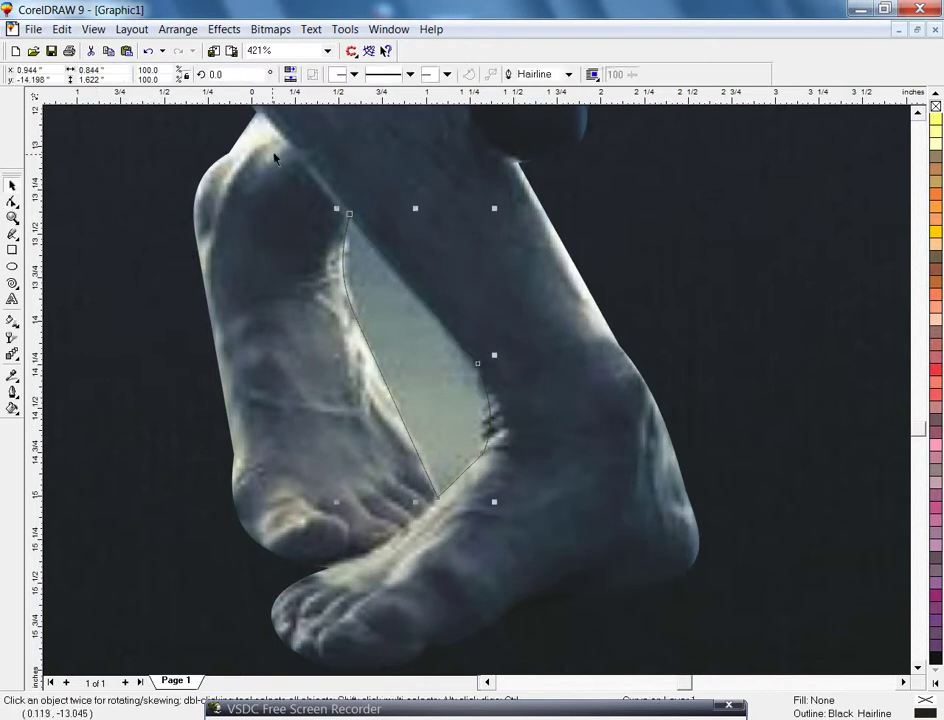
# Step: Cut the closed leg-gap shape out of the man's PowerClip outline so the background area between his feet is removed
pyautogui.keyDown('shift'); pyautogui.click(272, 156); pyautogui.keyUp('shift')
pyautogui.click(330, 76)
pyautogui.press('F4')
pyautogui.press('Escape')
pyautogui.click(492, 370)
pyautogui.press('Escape')
pyautogui.click(683, 459)
pyautogui.press('Escape')
# Step: Delete the leftover object and move the roaring lioness photo onto the left part of the dark background
pyautogui.press('F3')
pyautogui.click(225, 322)
pyautogui.press('F3')
pyautogui.press('Escape')
pyautogui.click(331, 320)
pyautogui.press('Delete')
pyautogui.moveTo(425, 228); pyautogui.dragTo(411, 394)
pyautogui.hotkey('shift', 'F2')
# Step: Start a freehand outline at the lioness's ear and trace it along the top of her head to the nose bridge
pyautogui.press('F5')
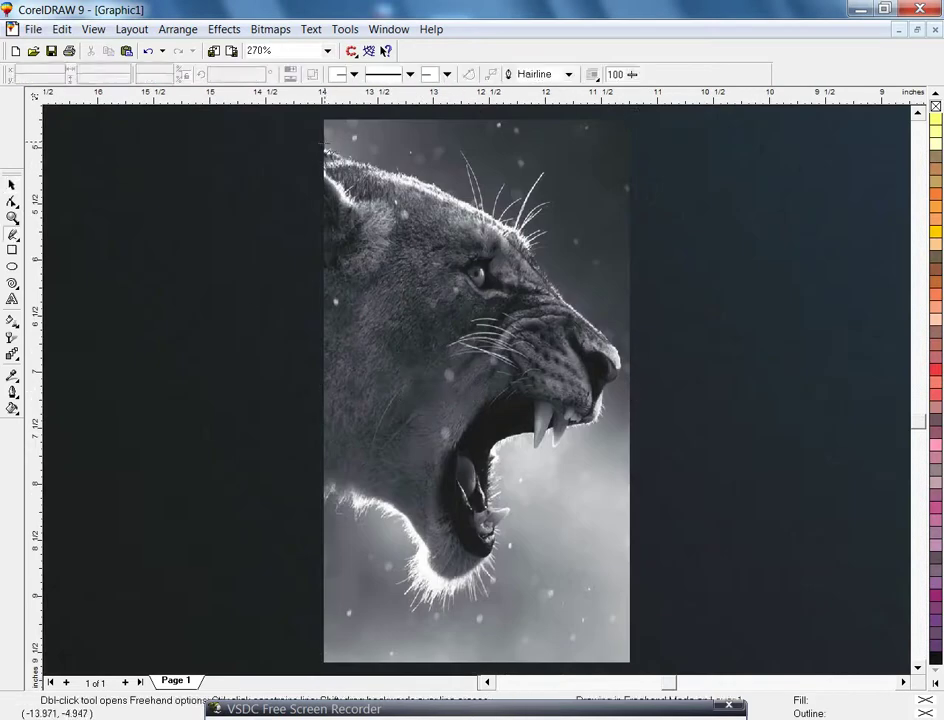
pyautogui.click(13, 218)
pyautogui.moveTo(303, 132); pyautogui.dragTo(633, 349)
pyautogui.click(12, 234)
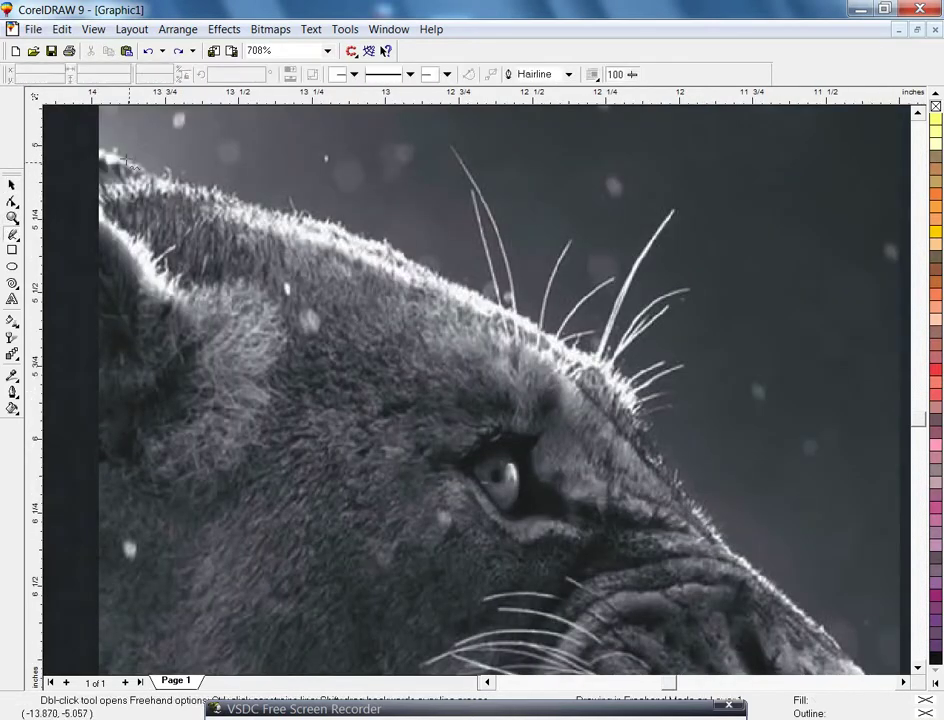
pyautogui.click(175, 183)
pyautogui.click(567, 348)
pyautogui.click(748, 568)
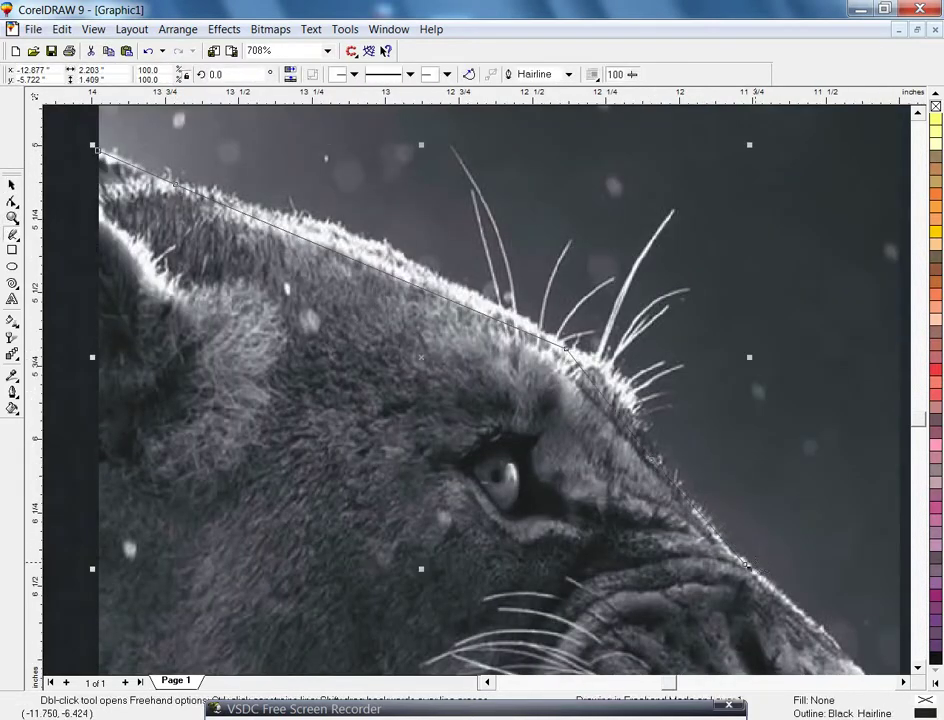
# Step: Continue the lioness outline around the nose and upper lip to the tip of the front fang
pyautogui.click(12, 218)
pyautogui.rightClick(474, 428)
pyautogui.moveTo(285, 236); pyautogui.dragTo(715, 590)
pyautogui.click(12, 235)
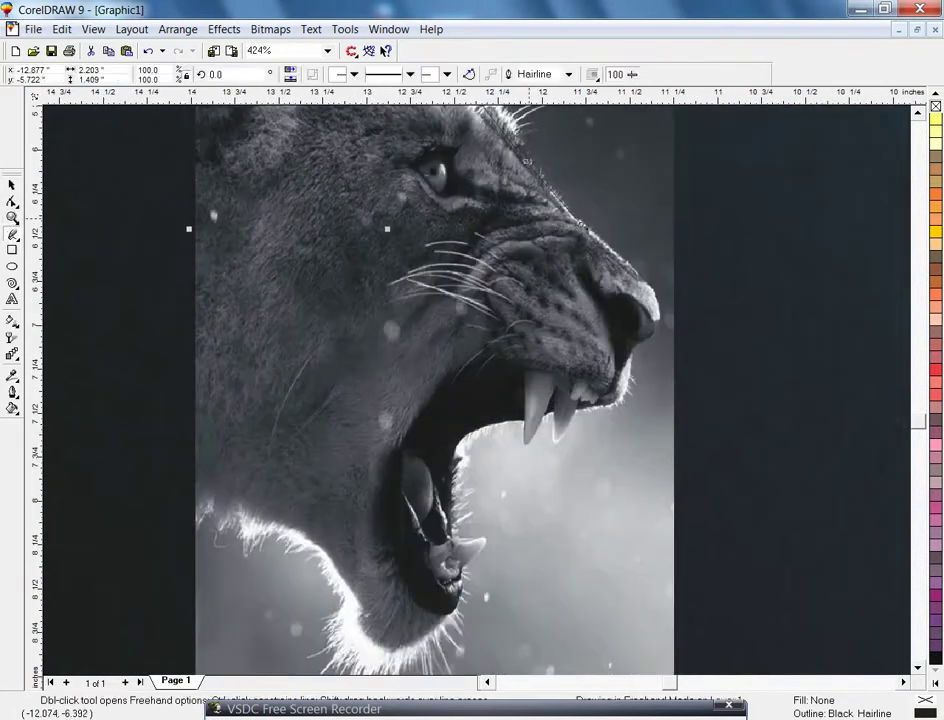
pyautogui.doubleClick(641, 279)
pyautogui.doubleClick(642, 340)
pyautogui.doubleClick(632, 370)
pyautogui.click(555, 440)
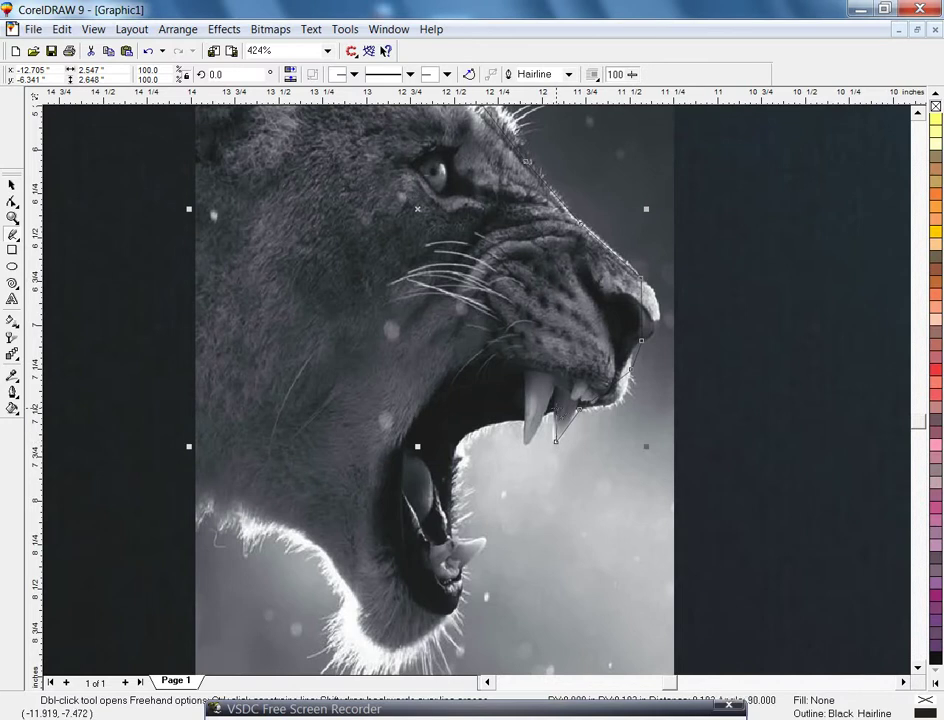
# Step: Trace the lioness's second fang, open mouth, lower jaw and neck, and close the outline at the ear's starting node
pyautogui.click(524, 446)
pyautogui.click(456, 457)
pyautogui.click(452, 538)
pyautogui.click(415, 645)
pyautogui.click(171, 492)
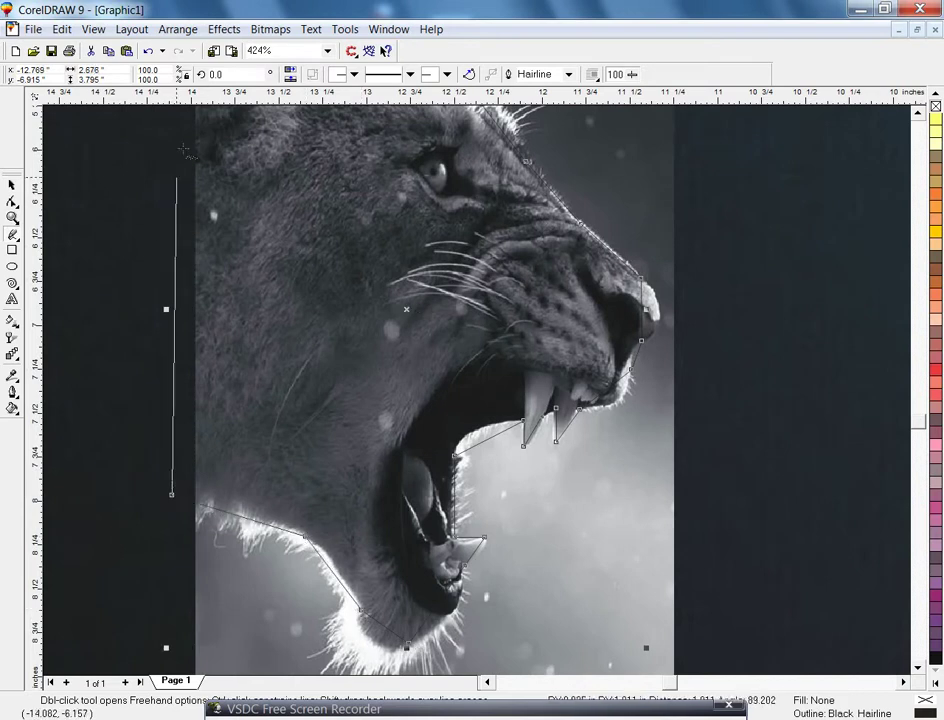
pyautogui.click(919, 115)
pyautogui.click(919, 115)
pyautogui.click(919, 115)
pyautogui.click(178, 315)
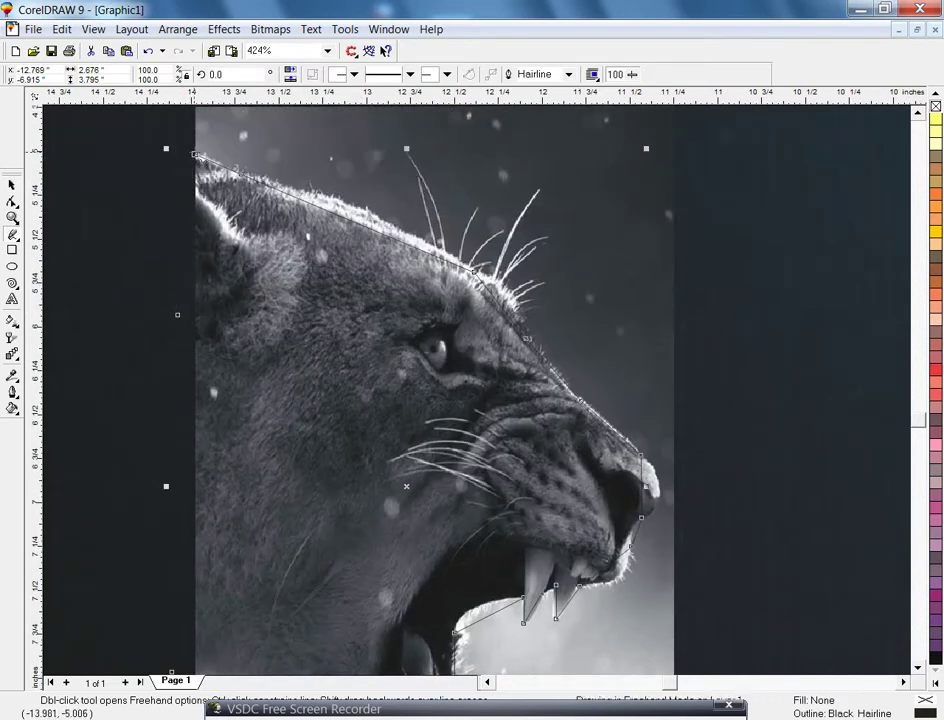
pyautogui.click(195, 155)
# Step: Convert the lioness outline's segments to curves and bend them to fit her head, nose, lips, mouth, jaw and neck
pyautogui.click(12, 202)
pyautogui.scroll(-2, 236, 210)
pyautogui.moveTo(249, 124); pyautogui.dragTo(681, 596)
pyautogui.scroll(1, 481, 488)
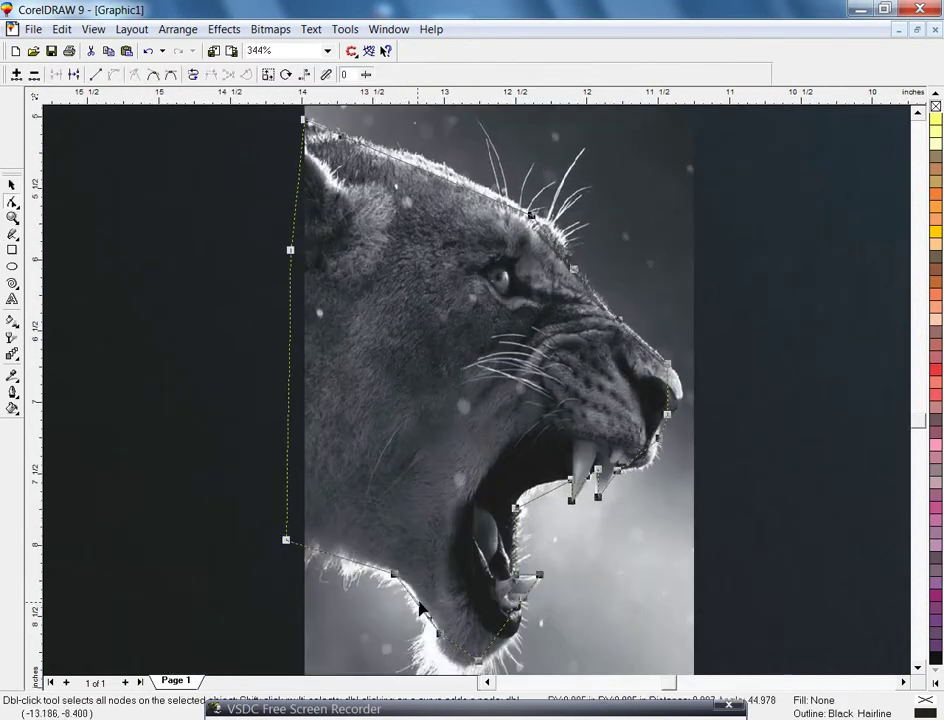
pyautogui.moveTo(501, 632); pyautogui.dragTo(509, 639)
pyautogui.moveTo(548, 491); pyautogui.dragTo(539, 483)
pyautogui.moveTo(638, 455); pyautogui.dragTo(647, 463)
pyautogui.moveTo(668, 399); pyautogui.dragTo(684, 398)
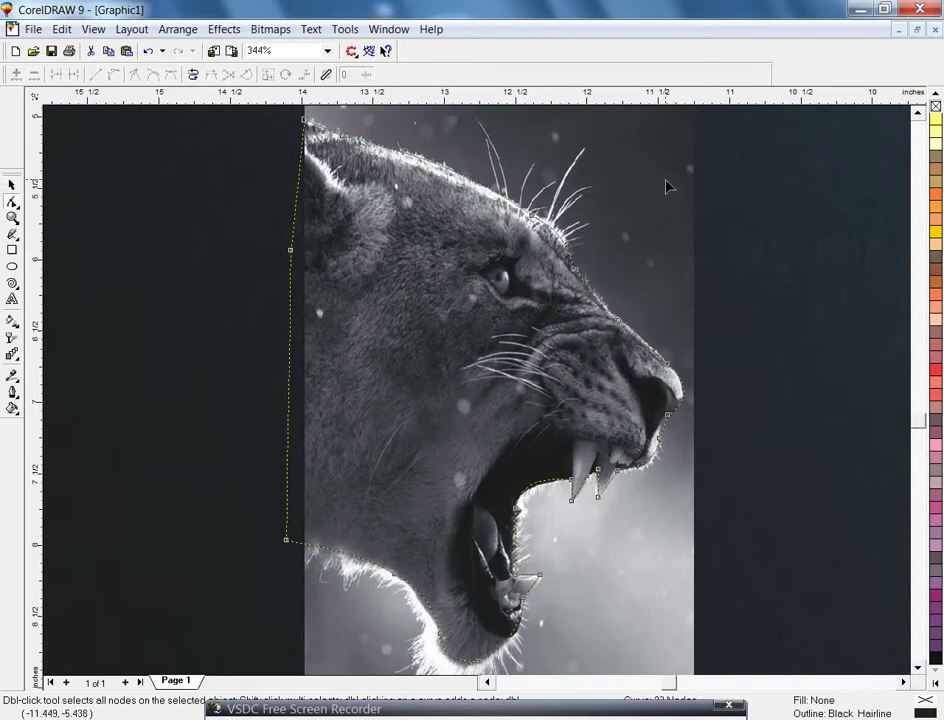
# Step: PowerClip the lioness photo into its outline and resize the head to about 4.2 by 5.7 inches at the background's left edge
pyautogui.press('space')
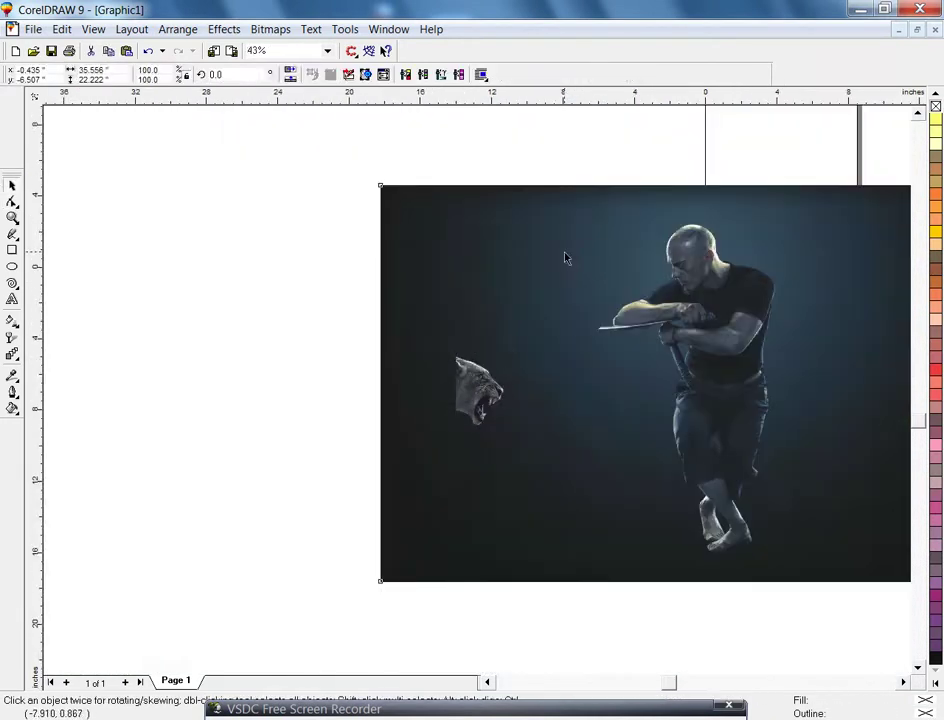
pyautogui.press('F4')
pyautogui.click(187, 393)
pyautogui.moveTo(228, 350); pyautogui.dragTo(279, 281)
pyautogui.moveTo(178, 374); pyautogui.dragTo(133, 369)
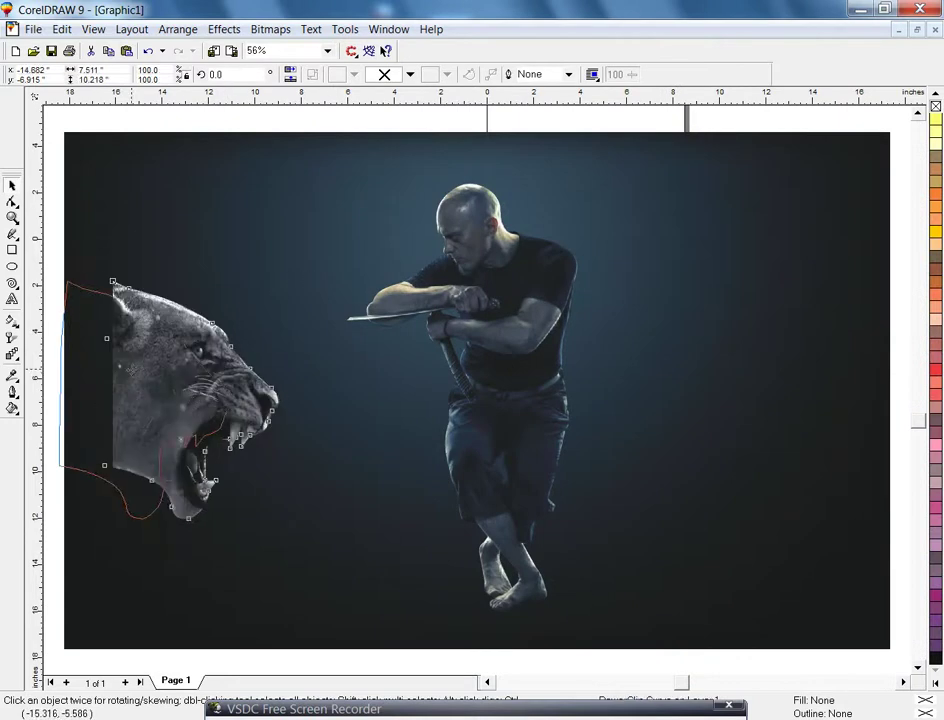
pyautogui.moveTo(185, 422); pyautogui.dragTo(137, 417)
pyautogui.moveTo(233, 282); pyautogui.dragTo(190, 308)
pyautogui.click(490, 400)
pyautogui.click(343, 310)
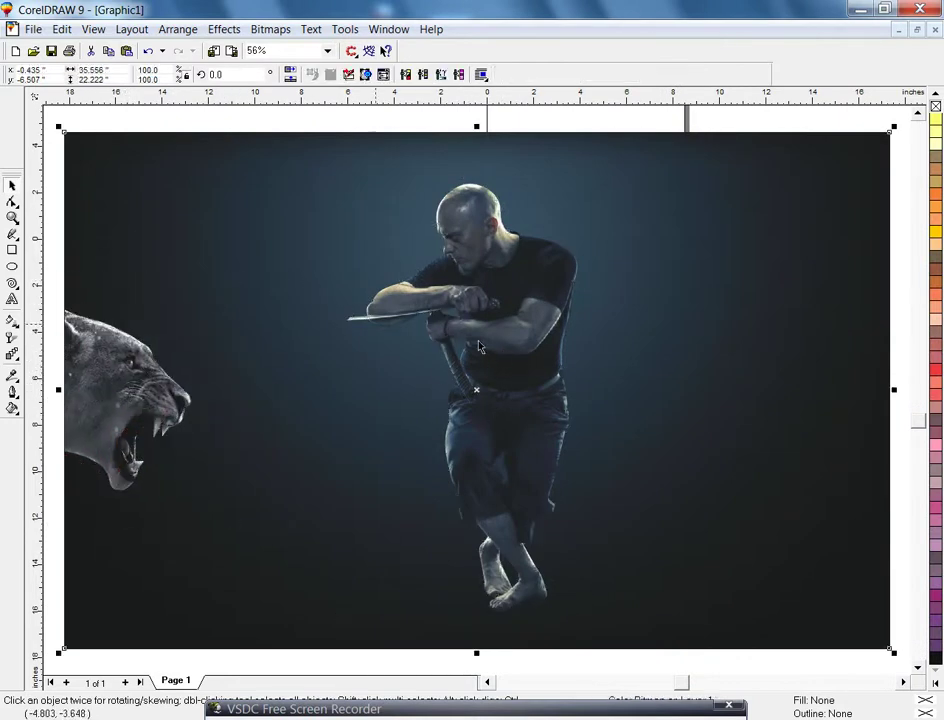
pyautogui.click(121, 403)
pyautogui.moveTo(196, 499); pyautogui.dragTo(161, 447)
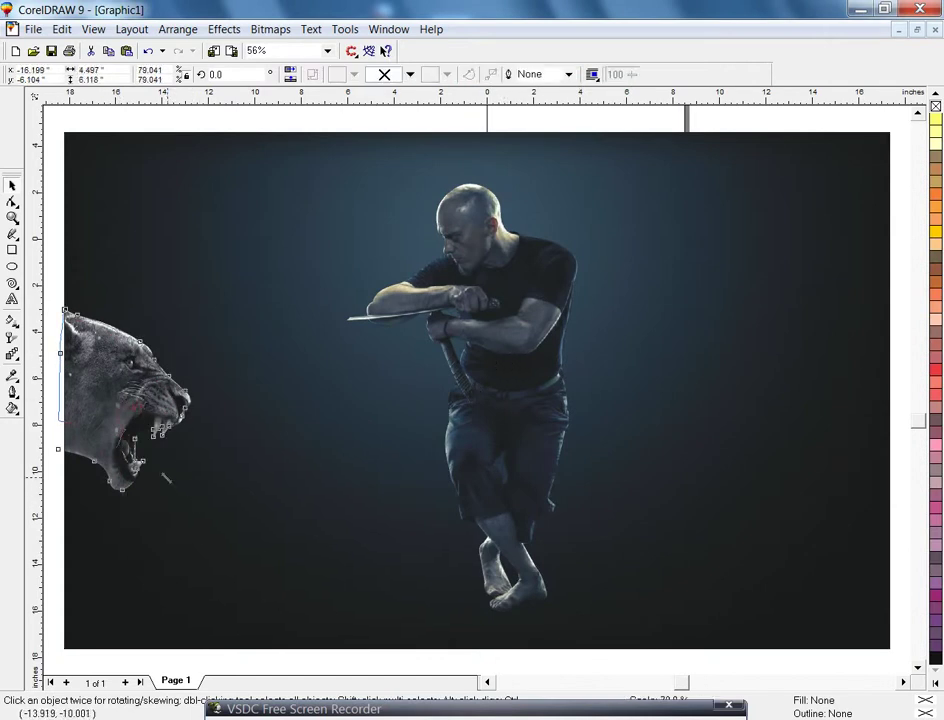
pyautogui.click(78, 276)
# Step: Open the lioness head's PowerClip contents and select the photo inside
pyautogui.click(106, 371)
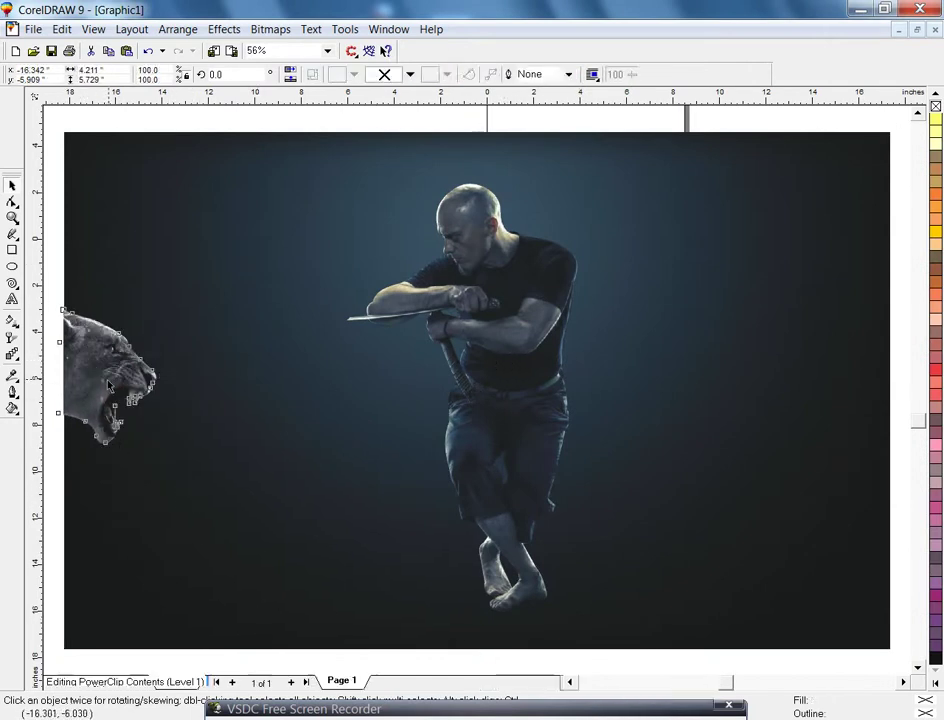
pyautogui.keyDown('ctrl'); pyautogui.click(111, 373); pyautogui.keyUp('ctrl')
pyautogui.click(220, 30)
pyautogui.moveTo(272, 49)
pyautogui.click(485, 107)
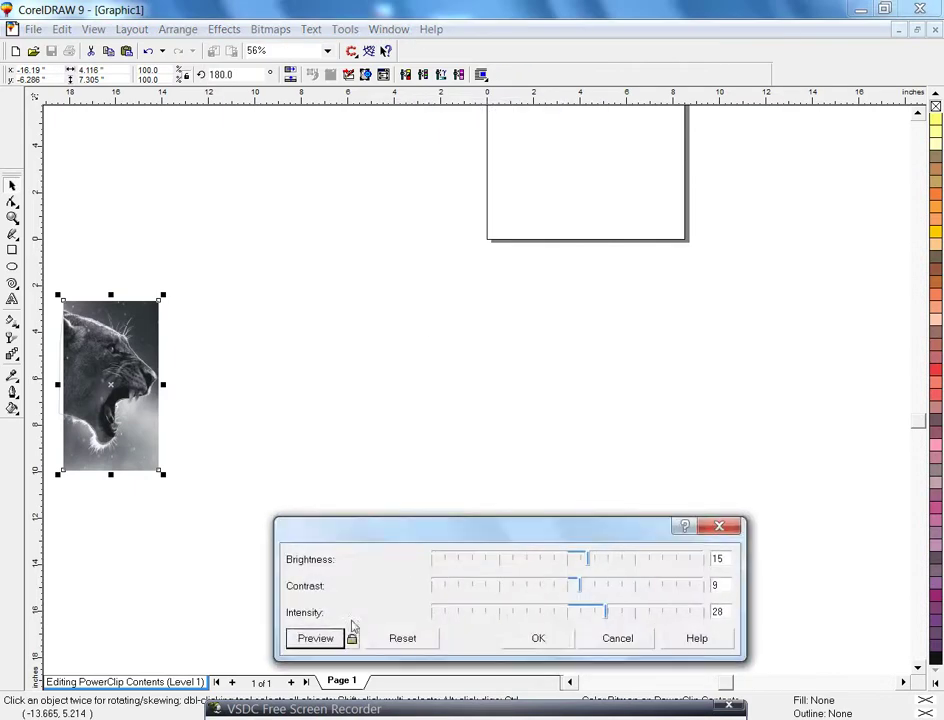
pyautogui.click(351, 638)
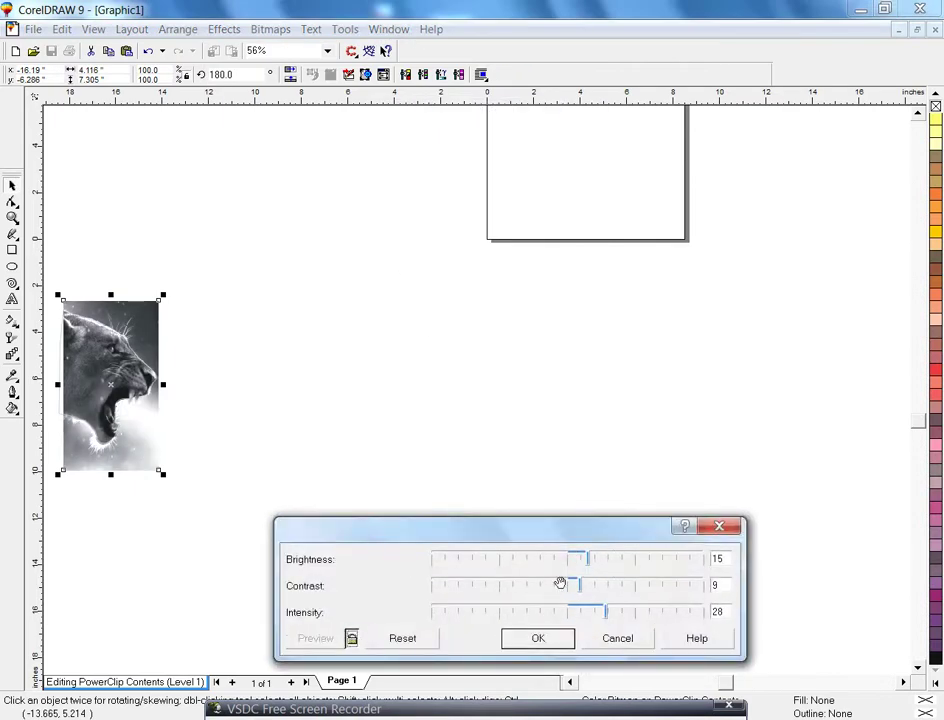
pyautogui.click(615, 638)
# Step: Set the lioness photo's color balance to Cyan–Red -4, Magenta–Green -2 and Yellow–Blue 17, and finish editing the PowerClip contents
pyautogui.click(228, 31)
pyautogui.moveTo(258, 49)
pyautogui.click(468, 126)
pyautogui.click(351, 645)
pyautogui.click(615, 568)
pyautogui.click(616, 591)
pyautogui.click(622, 614)
pyautogui.click(643, 612)
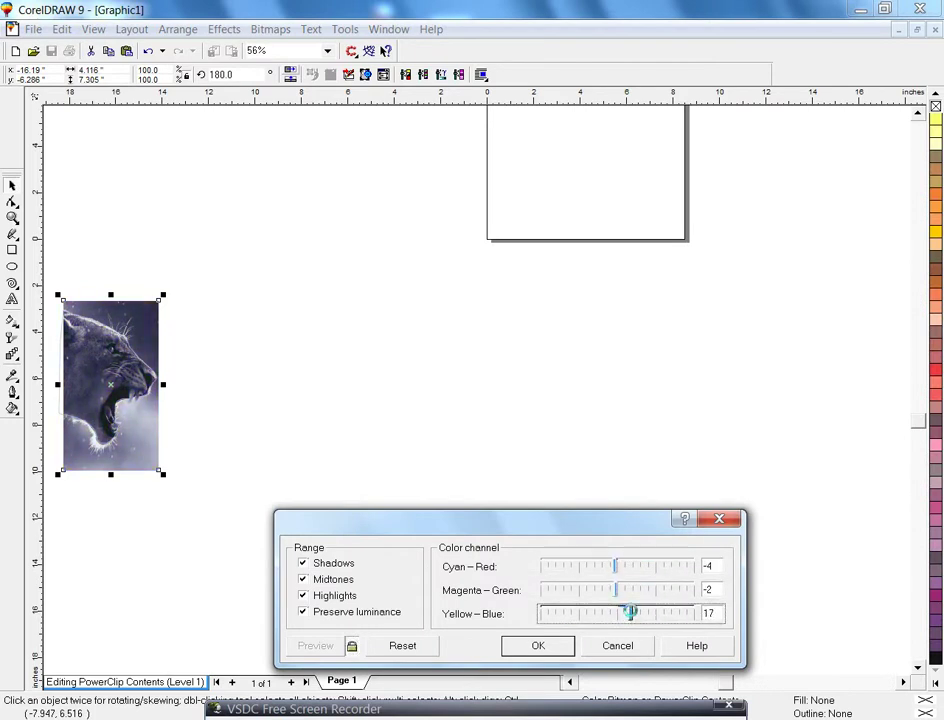
pyautogui.click(537, 648)
pyautogui.keyDown('ctrl'); pyautogui.click(263, 445); pyautogui.keyUp('ctrl')
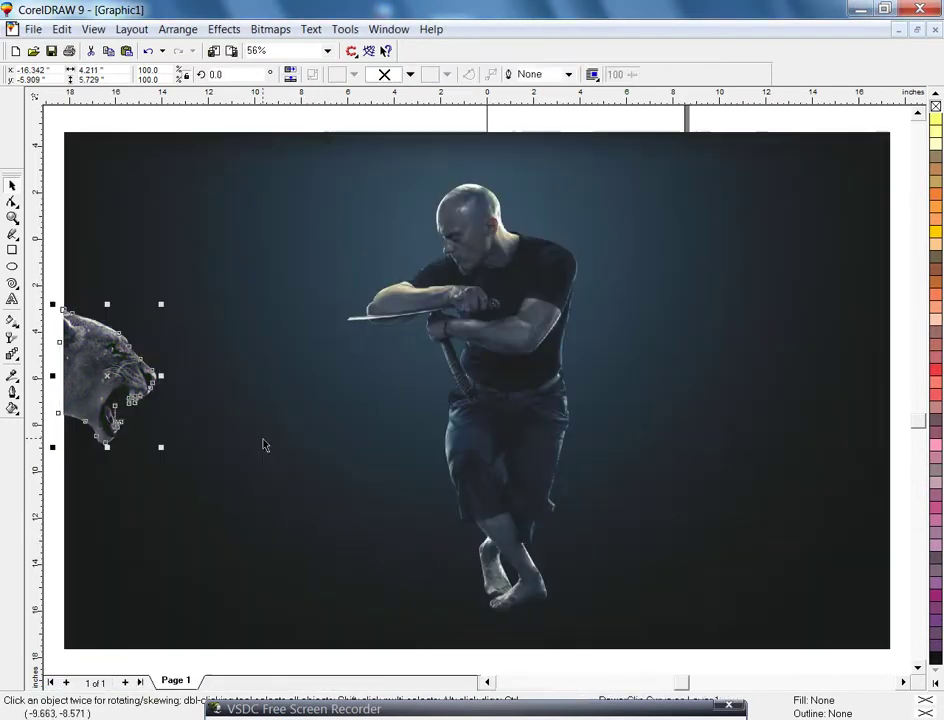
# Step: Crop the dark background's left side inward to a little beyond the man's sword tip by moving its corner nodes
pyautogui.moveTo(518, 385)
pyautogui.mouseDown()
pyautogui.moveTo(337, 377)
pyautogui.moveTo(367, 395)
pyautogui.moveTo(535, 389)
pyautogui.mouseUp()
pyautogui.click(300, 400)
pyautogui.press('F3')
pyautogui.click(12, 202)
pyautogui.moveTo(213, 257); pyautogui.dragTo(367, 521)
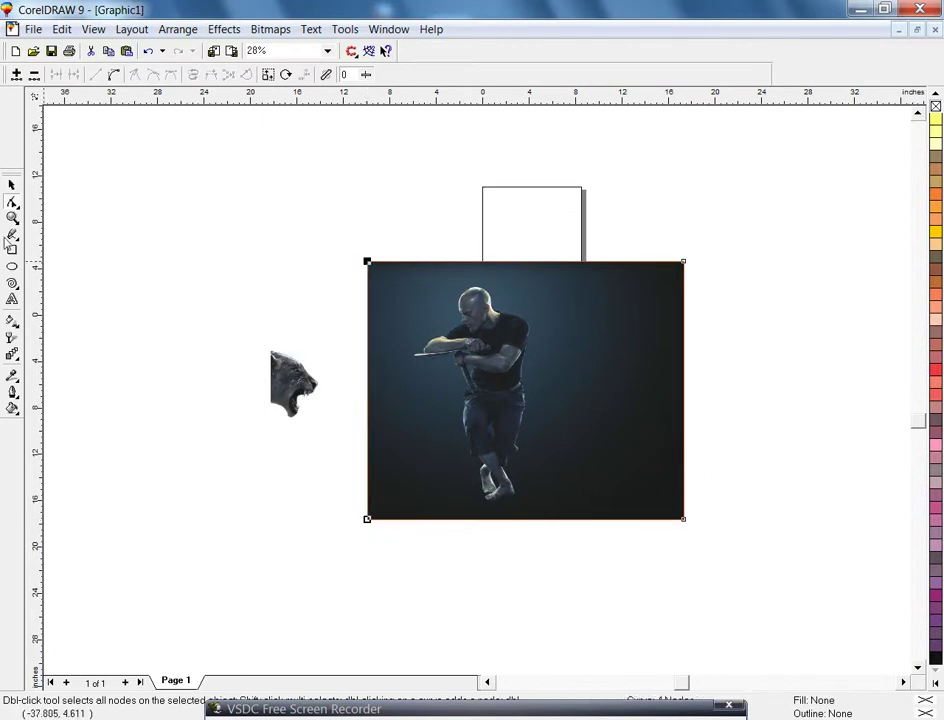
# Step: Shift the cropped background about 2 inches left behind the man and move the lioness head onto its left edge
pyautogui.press('space')
pyautogui.moveTo(401, 423); pyautogui.dragTo(375, 422)
pyautogui.moveTo(278, 386); pyautogui.dragTo(349, 394)
pyautogui.click(429, 426)
pyautogui.press('F4')
# Step: Raise the lioness head about 1.2 inches along the background's left edge
pyautogui.click(203, 379)
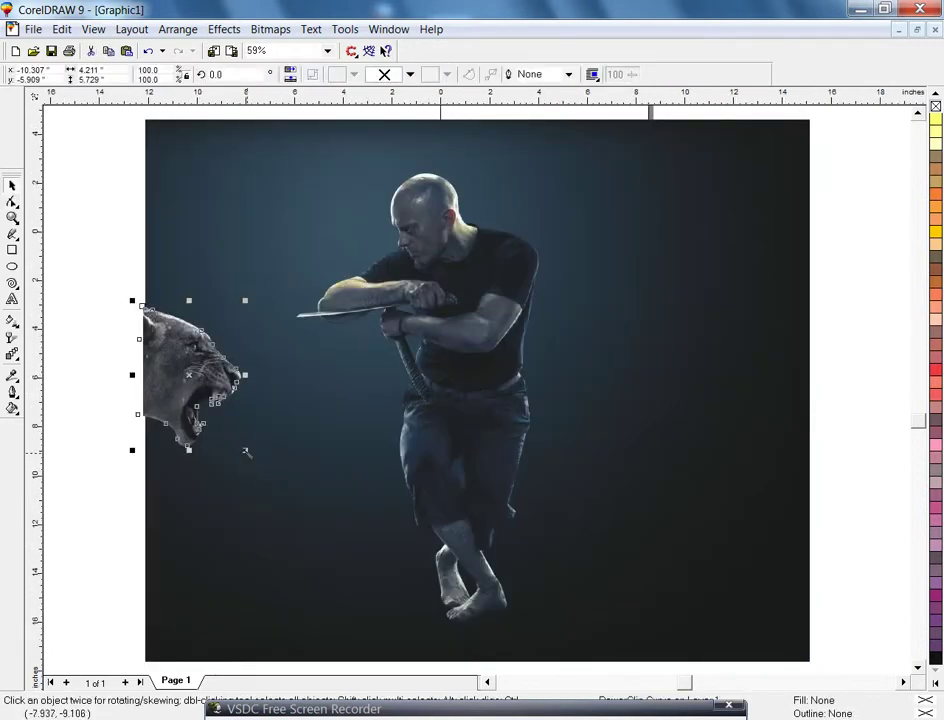
pyautogui.click(256, 462)
pyautogui.moveTo(197, 380); pyautogui.dragTo(191, 346)
pyautogui.click(117, 409)
pyautogui.click(182, 391)
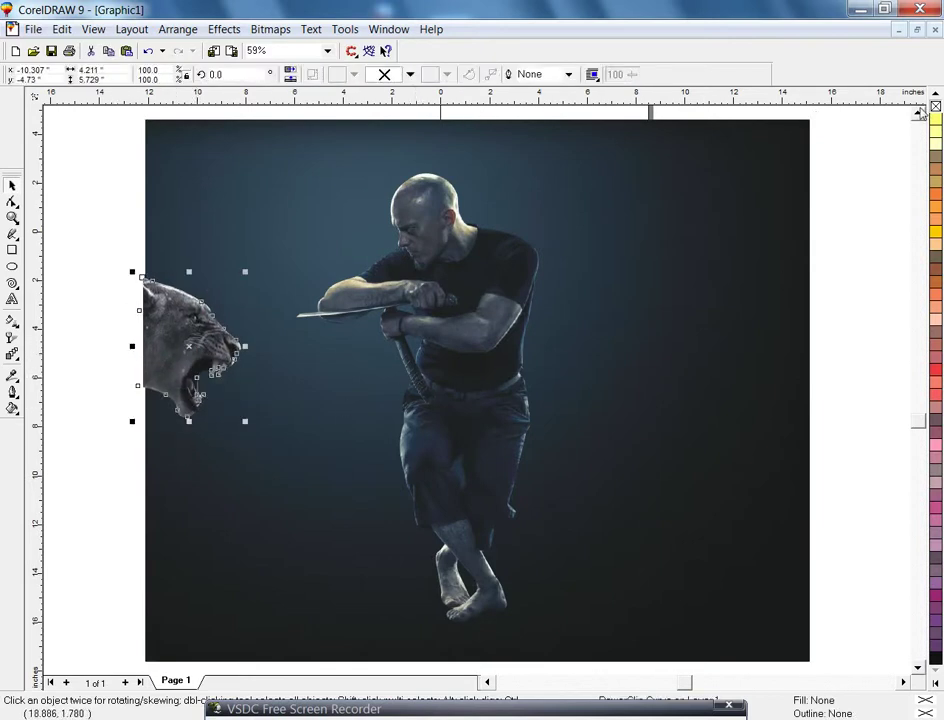
# Step: Draw a rectangle about 18.5 by 17.1 inches over the scene, PowerClip the dark background into it and send it to the back
pyautogui.click(12, 250)
pyautogui.moveTo(155, 126); pyautogui.dragTo(606, 543)
pyautogui.press('space')
pyautogui.click(648, 280)
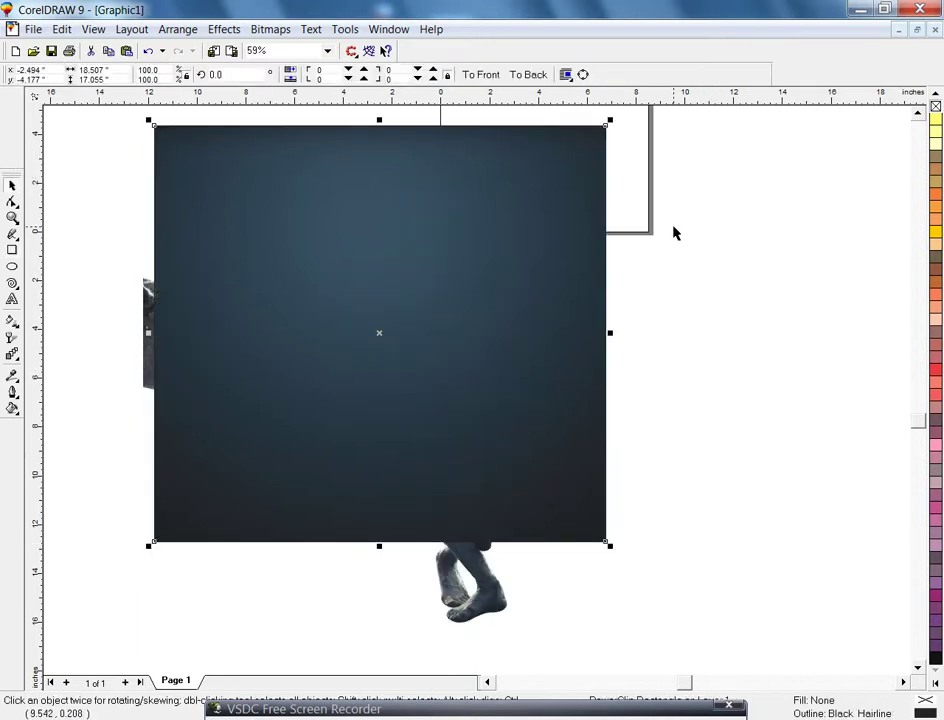
pyautogui.hotkey('shift', 'pagedown')
# Step: PowerClip the lioness head and the man into the background rectangle
pyautogui.click(126, 338)
pyautogui.click(162, 337)
pyautogui.hotkey('alt', 'c')
pyautogui.press('w')
pyautogui.press('p')
pyautogui.click(195, 250)
pyautogui.click(425, 375)
pyautogui.hotkey('alt', 'c')
pyautogui.press('w')
pyautogui.press('p')
pyautogui.click(275, 280)
pyautogui.press('F4')
# Step: Open the rectangle's PowerClip contents and convert the lioness head to a bitmap
pyautogui.press('Escape')
pyautogui.keyDown('ctrl'); pyautogui.click(236, 370); pyautogui.keyUp('ctrl')
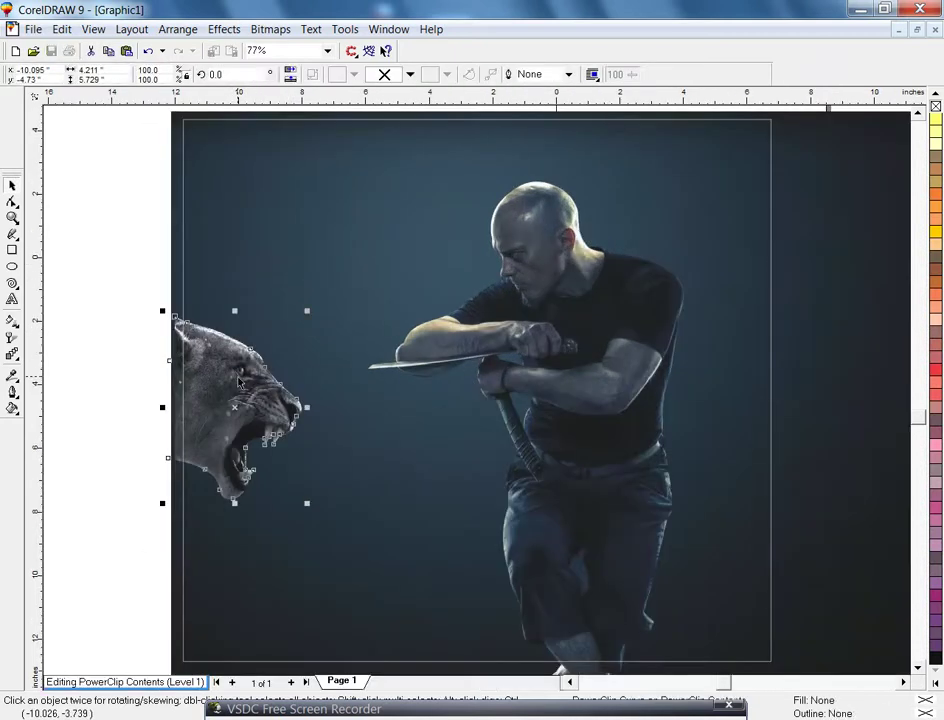
pyautogui.keyDown('shift'); pyautogui.click(550, 288); pyautogui.keyUp('shift')
pyautogui.click(248, 395)
pyautogui.click(219, 33)
pyautogui.moveTo(270, 31)
pyautogui.click(340, 49)
pyautogui.click(441, 314)
pyautogui.click(410, 376)
pyautogui.click(424, 390)
pyautogui.click(563, 321)
# Step: Set the lioness bitmap's color balance to Cyan–Red -11, Magenta–Green -8 and Yellow–Blue -2
pyautogui.click(224, 29)
pyautogui.moveTo(300, 49)
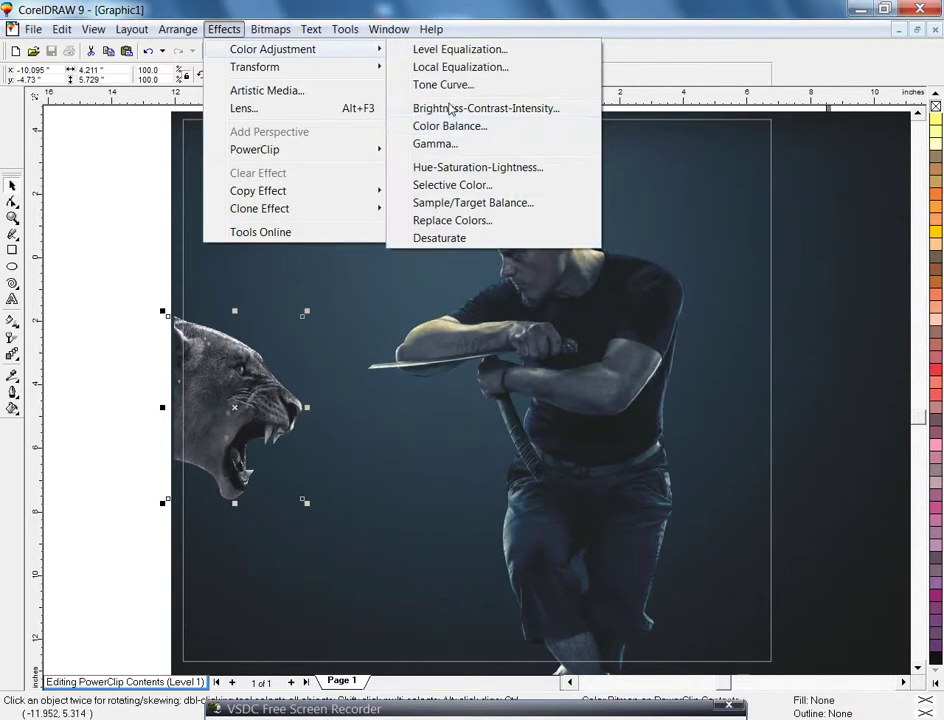
pyautogui.click(450, 126)
pyautogui.click(352, 649)
pyautogui.moveTo(626, 613); pyautogui.dragTo(613, 567)
pyautogui.click(624, 614)
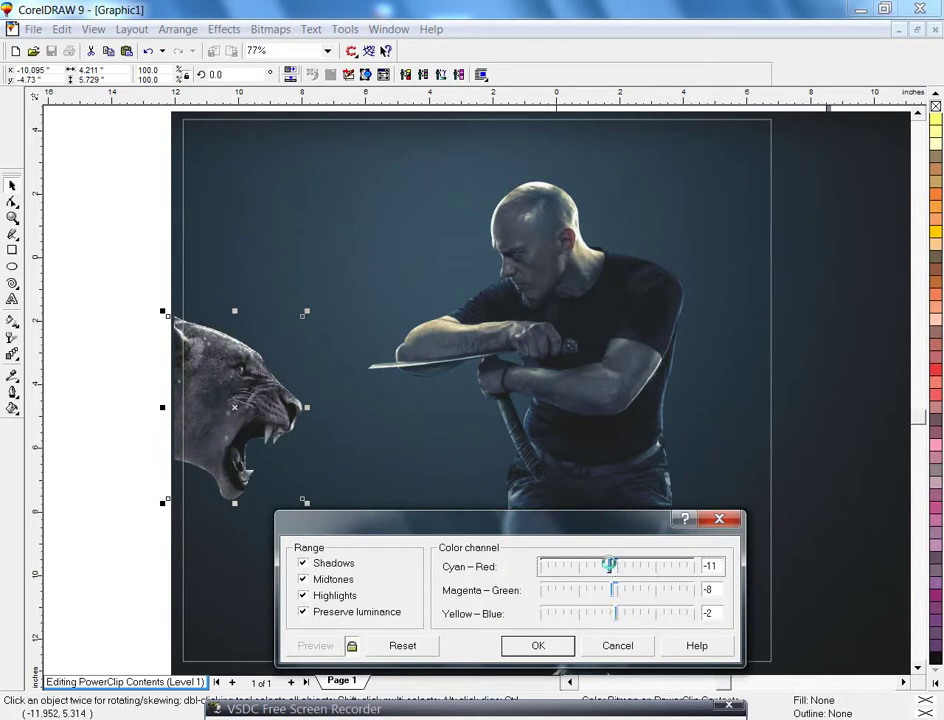
pyautogui.press('Return')
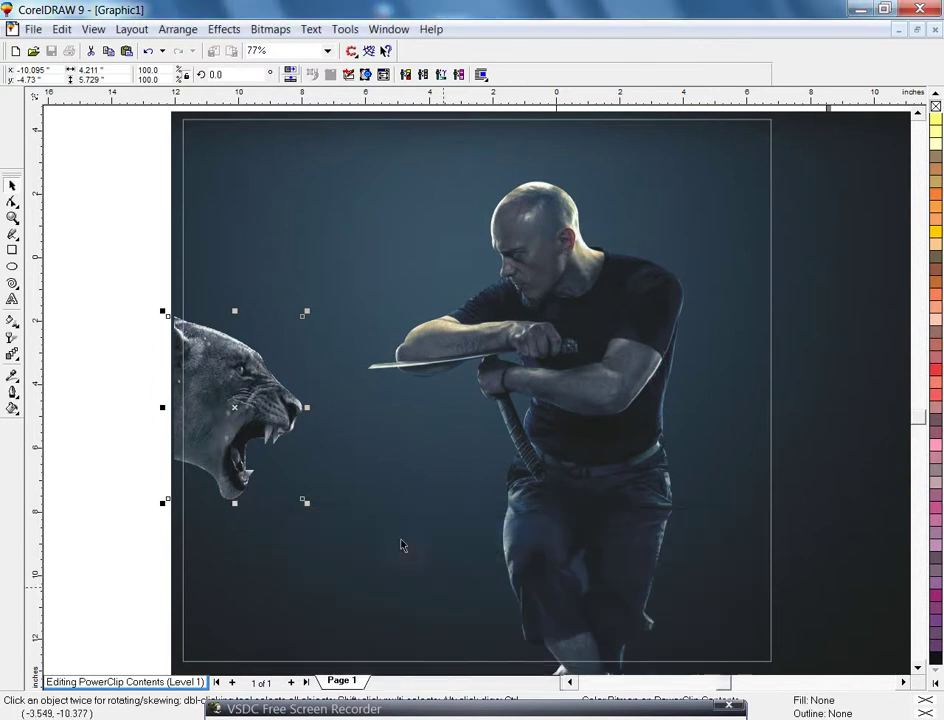
pyautogui.moveTo(304, 502); pyautogui.dragTo(369, 587)
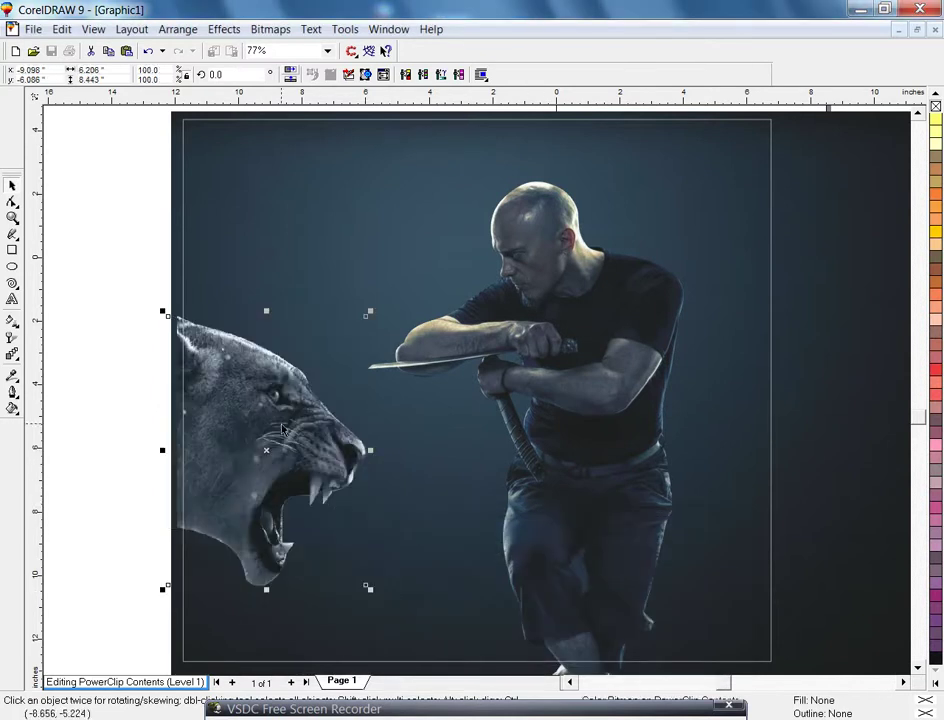
pyautogui.moveTo(299, 413); pyautogui.dragTo(299, 328)
pyautogui.hotkey('ctrl', 'z')
pyautogui.hotkey('ctrl', 'z')
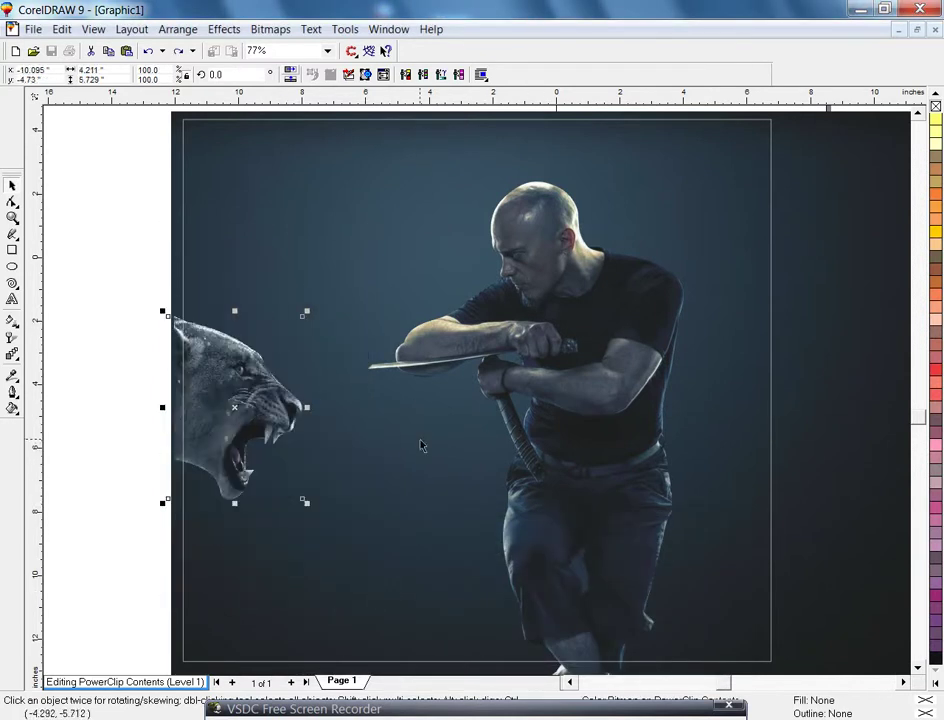
# Step: Nudge the lioness head slightly right to fit the rectangle's left edge and finish editing the PowerClip contents
pyautogui.moveTo(251, 376); pyautogui.dragTo(256, 376)
pyautogui.keyDown('ctrl'); pyautogui.click(104, 418); pyautogui.keyUp('ctrl')
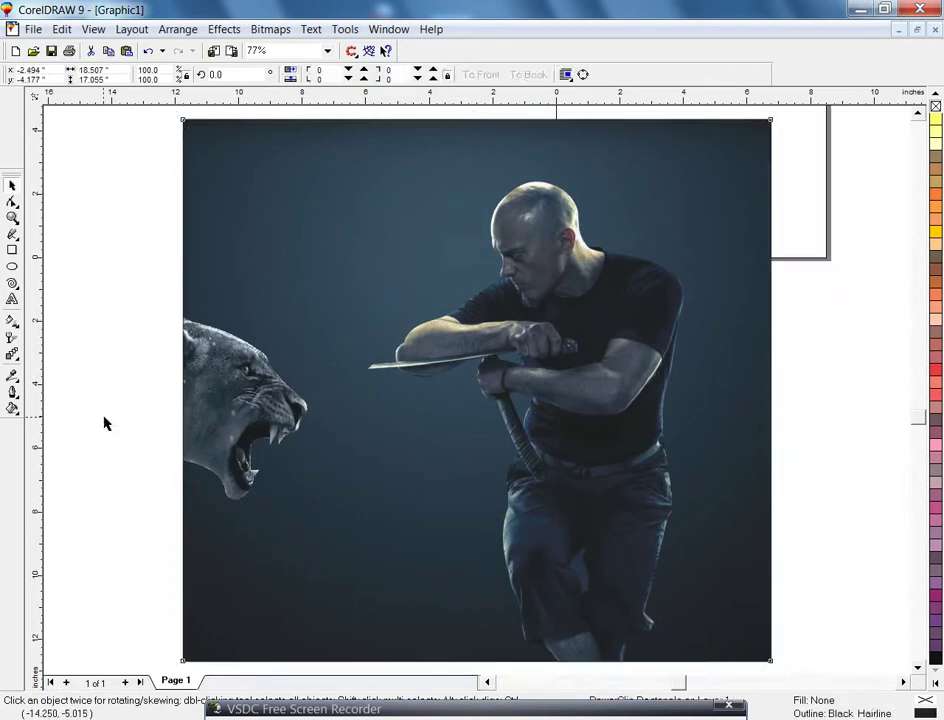
pyautogui.click(826, 412)
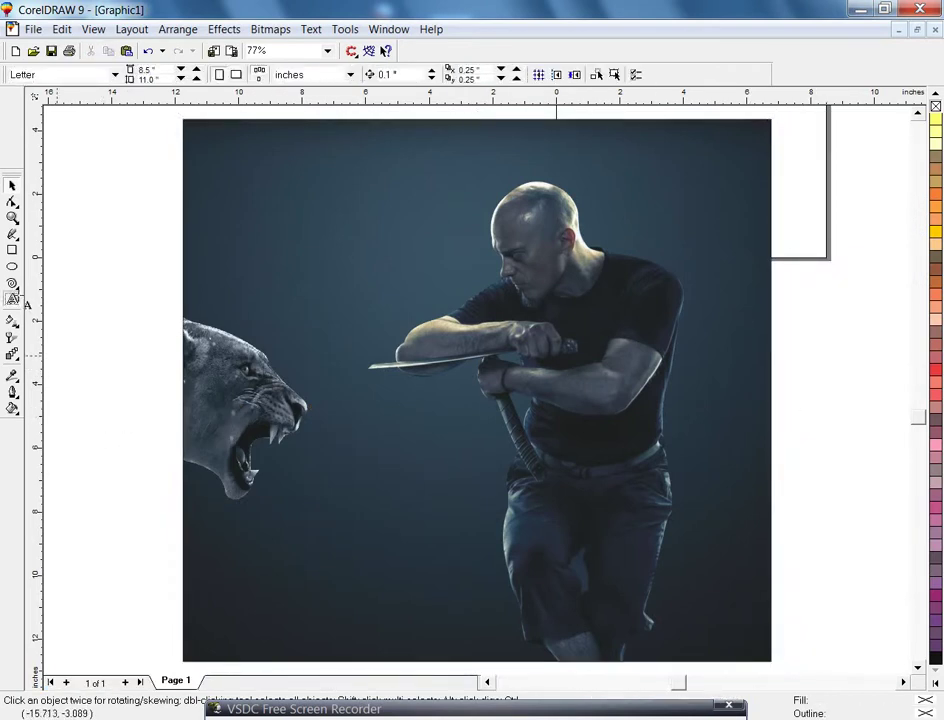
# Step: Add the artistic text "Fight" outside the picture, above and left of the lioness head
pyautogui.click(14, 299)
pyautogui.click(131, 288)
pyautogui.write('Fight')
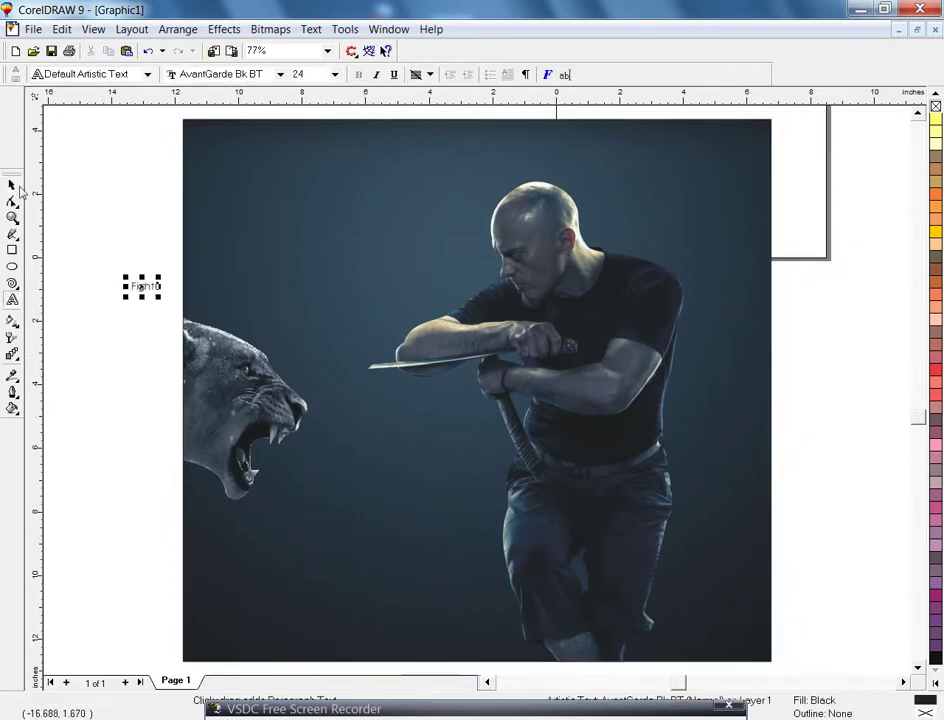
# Step: Change the "Fight" text's font to Rockwell Condensed
pyautogui.click(12, 185)
pyautogui.click(393, 78)
pyautogui.write('Ru')
pyautogui.press('Up')
pyautogui.press('Up')
pyautogui.press('Up')
pyautogui.press('Up')
pyautogui.press('Up')
pyautogui.press('Up')
pyautogui.press('Up')
pyautogui.press('Down')
pyautogui.press('Return')
# Step: Enlarge the "Fight" text to about 7.5 by 4.4 inches and place it beneath the lioness head, beside the man's legs
pyautogui.moveTo(153, 297); pyautogui.dragTo(432, 462)
pyautogui.moveTo(335, 410); pyautogui.dragTo(396, 617)
pyautogui.moveTo(496, 486); pyautogui.dragTo(435, 524)
pyautogui.moveTo(375, 574); pyautogui.dragTo(414, 558)
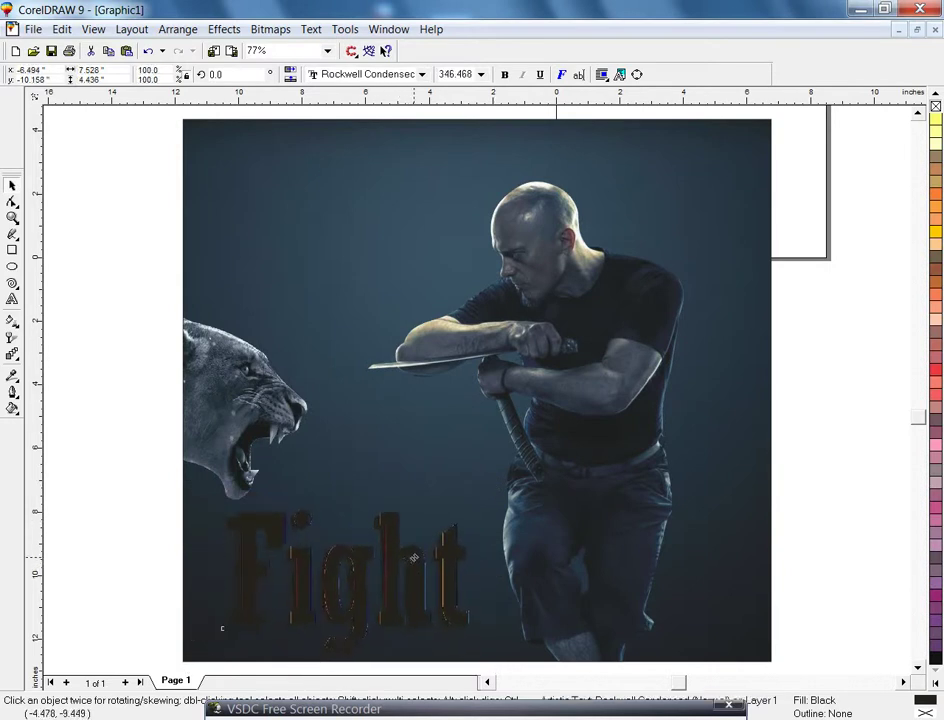
# Step: Fill the "Fight" text white and reduce it slightly to about 6.8 by 4 inches beneath the lioness head
pyautogui.click(935, 684)
pyautogui.click(908, 243)
pyautogui.moveTo(476, 505); pyautogui.dragTo(463, 513)
pyautogui.moveTo(379, 569); pyautogui.dragTo(399, 563)
pyautogui.moveTo(244, 651); pyautogui.dragTo(251, 647)
pyautogui.moveTo(403, 546); pyautogui.dragTo(407, 544)
pyautogui.moveTo(481, 506); pyautogui.dragTo(480, 509)
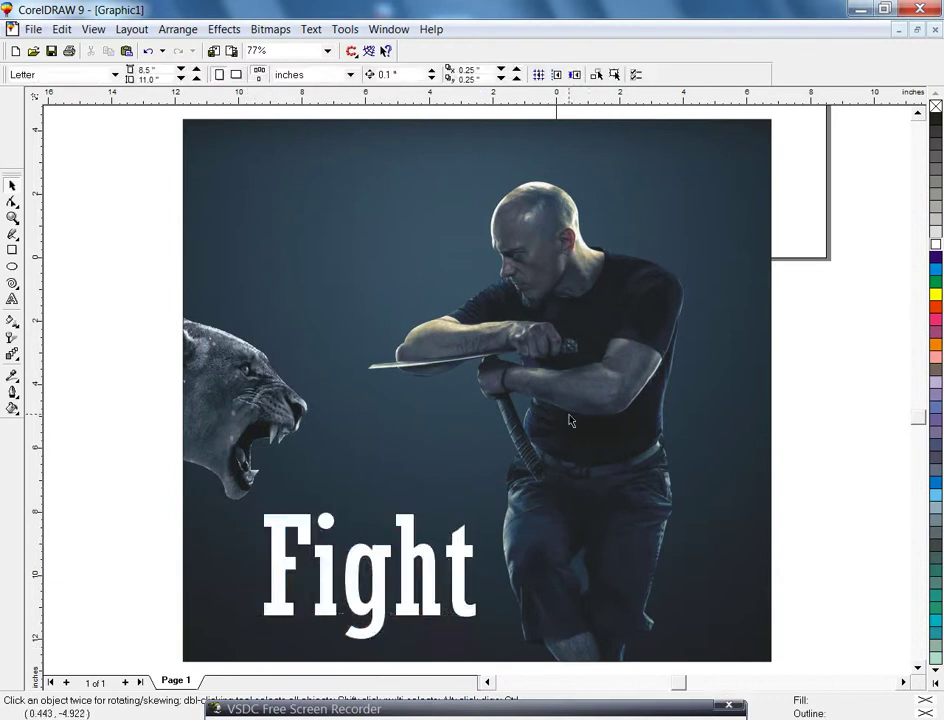
# Step: Open the PowerClip contents for editing and give the lioness head and the man drop shadows with opacity 100
pyautogui.keyDown('ctrl'); pyautogui.click(715, 446); pyautogui.keyUp('ctrl')
pyautogui.click(244, 441)
pyautogui.keyDown('shift'); pyautogui.click(632, 389); pyautogui.keyUp('shift')
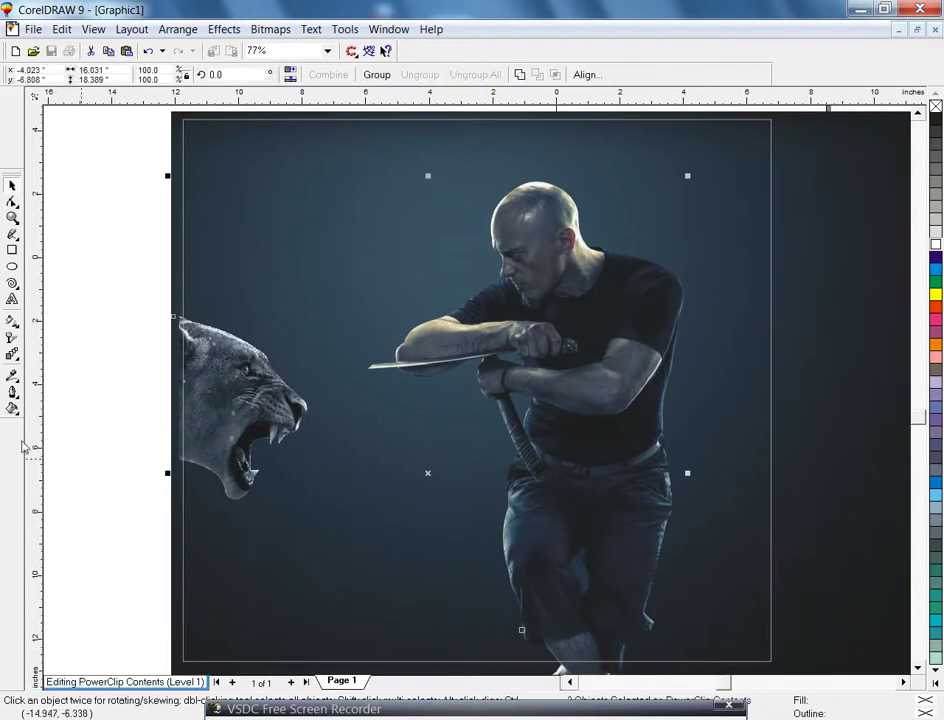
pyautogui.click(13, 408)
pyautogui.click(13, 321)
pyautogui.click(13, 355)
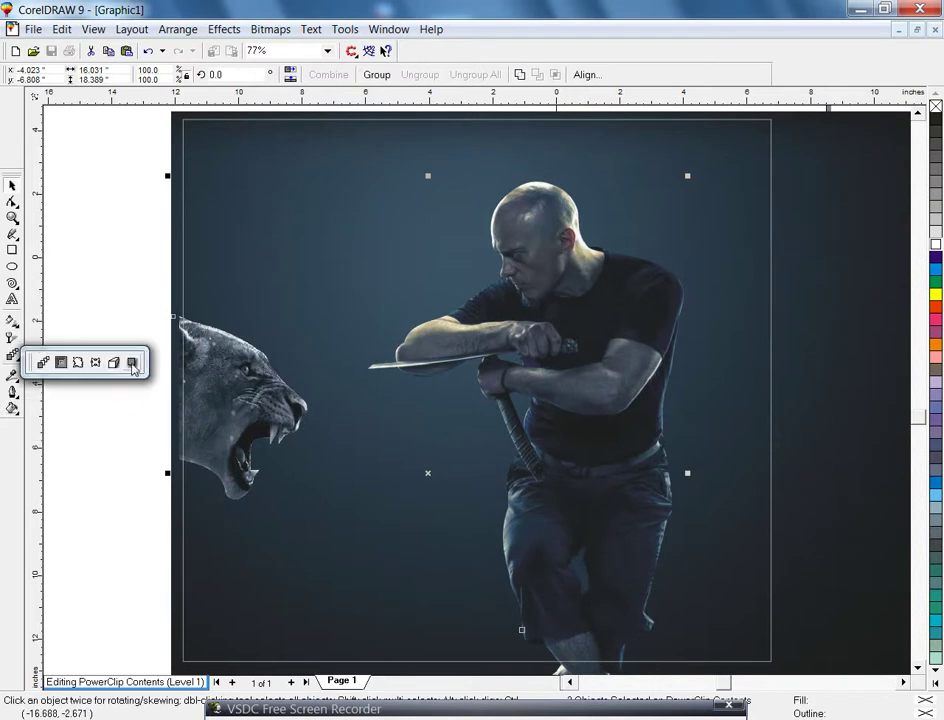
pyautogui.click(132, 362)
pyautogui.moveTo(428, 181); pyautogui.dragTo(428, 461)
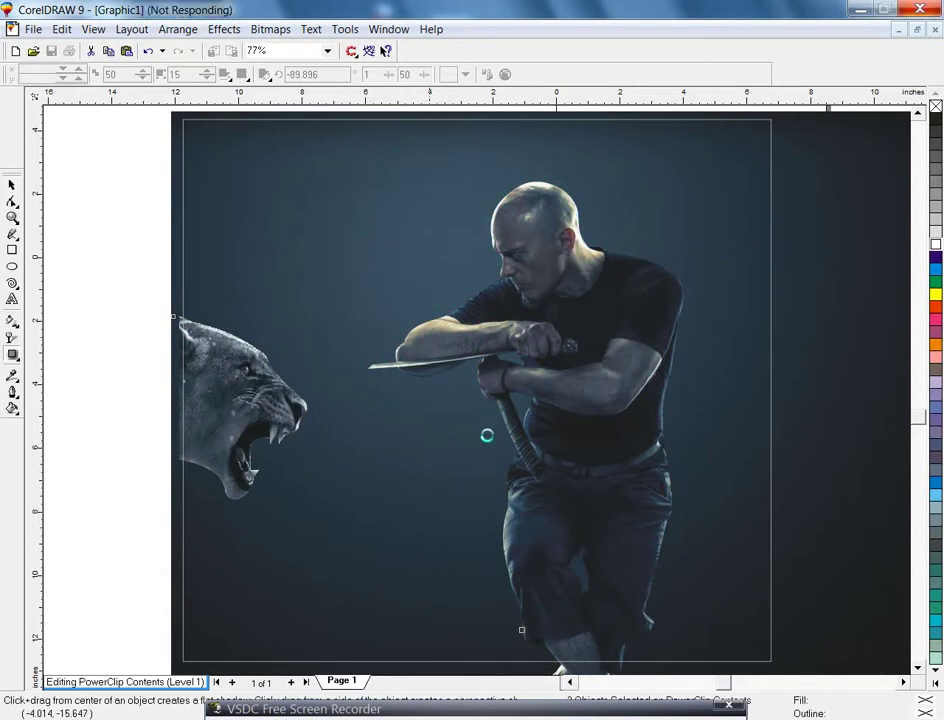
pyautogui.click(226, 74)
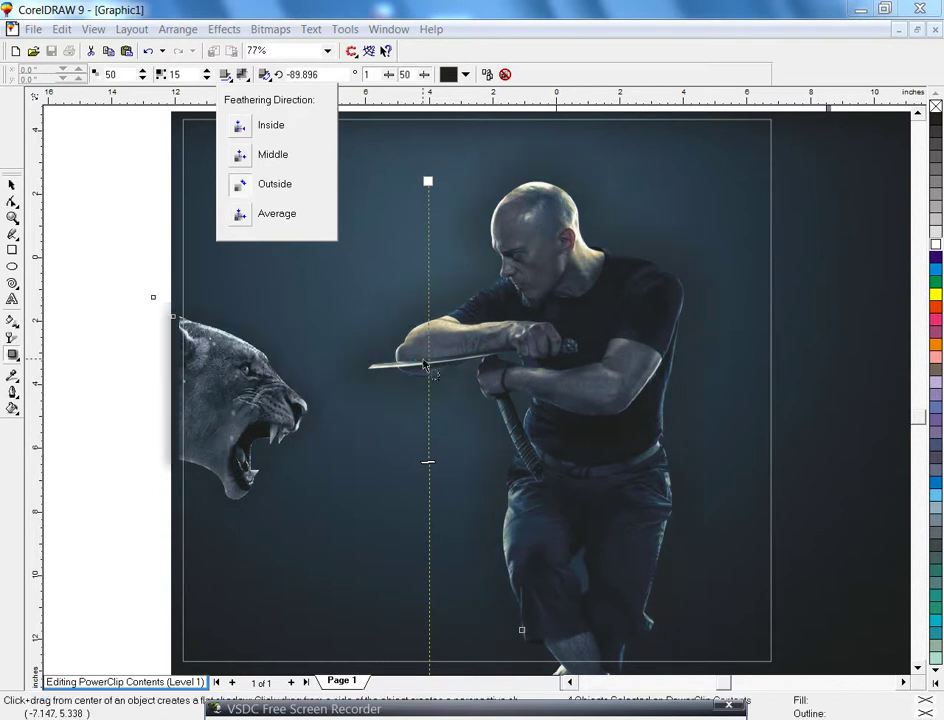
pyautogui.moveTo(428, 462); pyautogui.dragTo(428, 719)
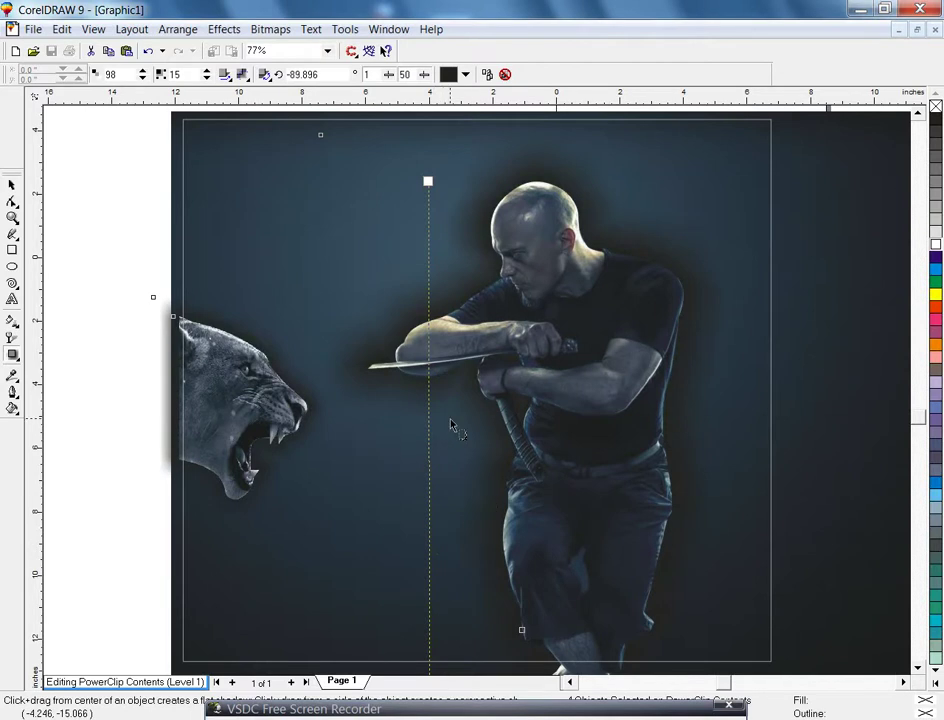
# Step: Separate the drop shadows from the man and the lioness head
pyautogui.press('F3')
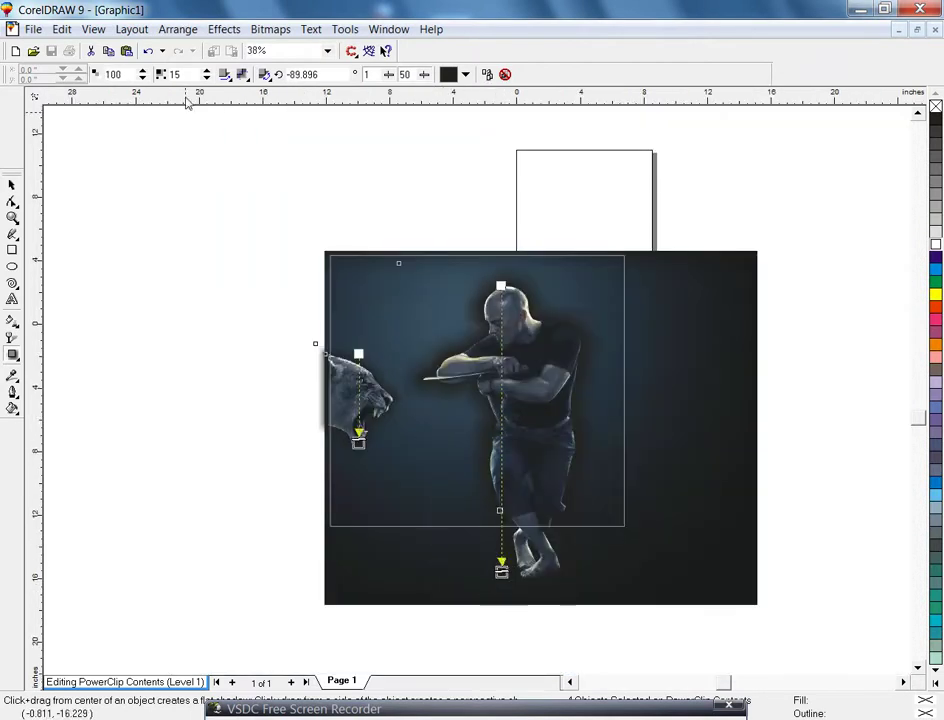
pyautogui.click(177, 32)
pyautogui.click(200, 314)
pyautogui.click(12, 185)
pyautogui.moveTo(124, 181); pyautogui.dragTo(785, 640)
pyautogui.press('F4')
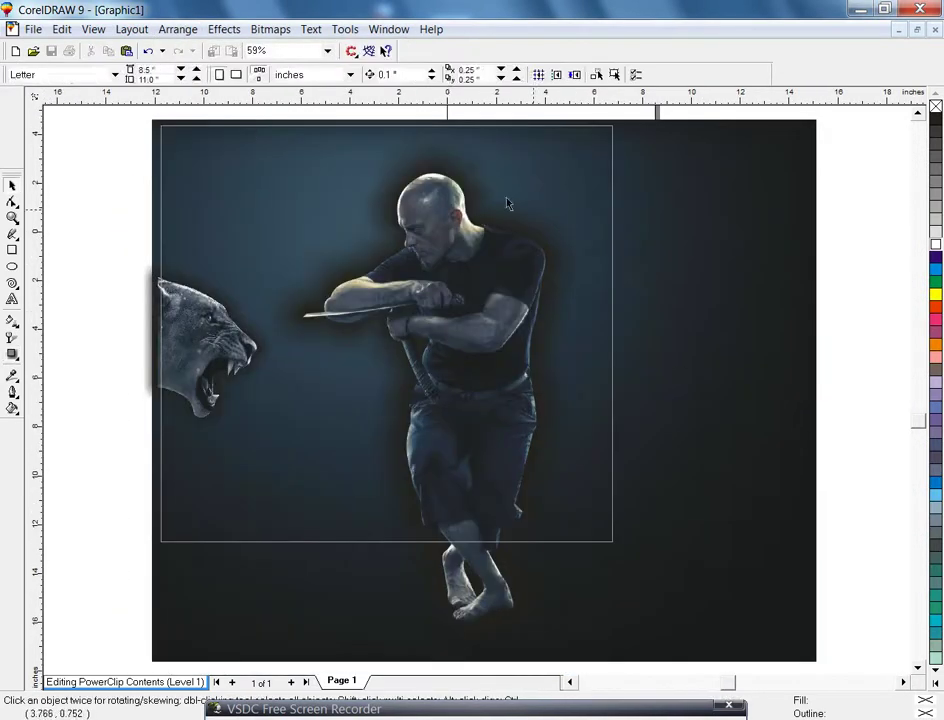
# Step: Fade the man's separated shadow with a fountain transparency running across him towards the lioness head
pyautogui.click(547, 223)
pyautogui.click(12, 338)
pyautogui.moveTo(604, 429); pyautogui.dragTo(302, 397)
# Step: Try a diagonal fountain transparency and small moves around the lioness head, undoing these attempts
pyautogui.click(200, 360)
pyautogui.moveTo(114, 407); pyautogui.dragTo(201, 336)
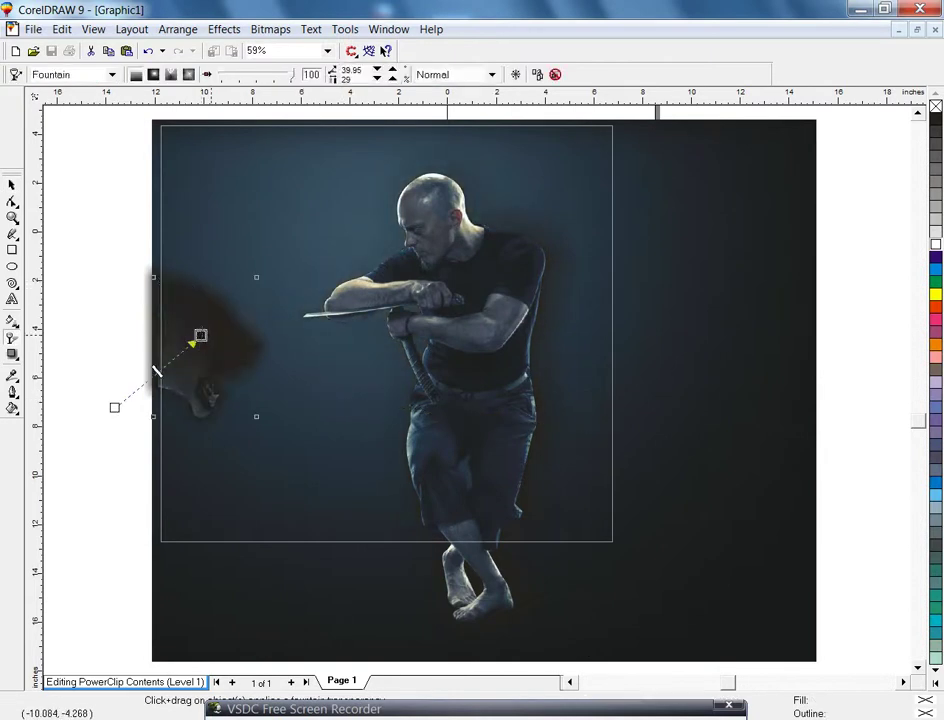
pyautogui.hotkey('ctrl', 'z')
pyautogui.press('space')
pyautogui.moveTo(203, 279); pyautogui.dragTo(219, 223)
pyautogui.hotkey('ctrl', 'z')
pyautogui.moveTo(286, 345); pyautogui.dragTo(127, 244)
pyautogui.hotkey('ctrl', 'z')
pyautogui.hotkey('ctrl', 'z')
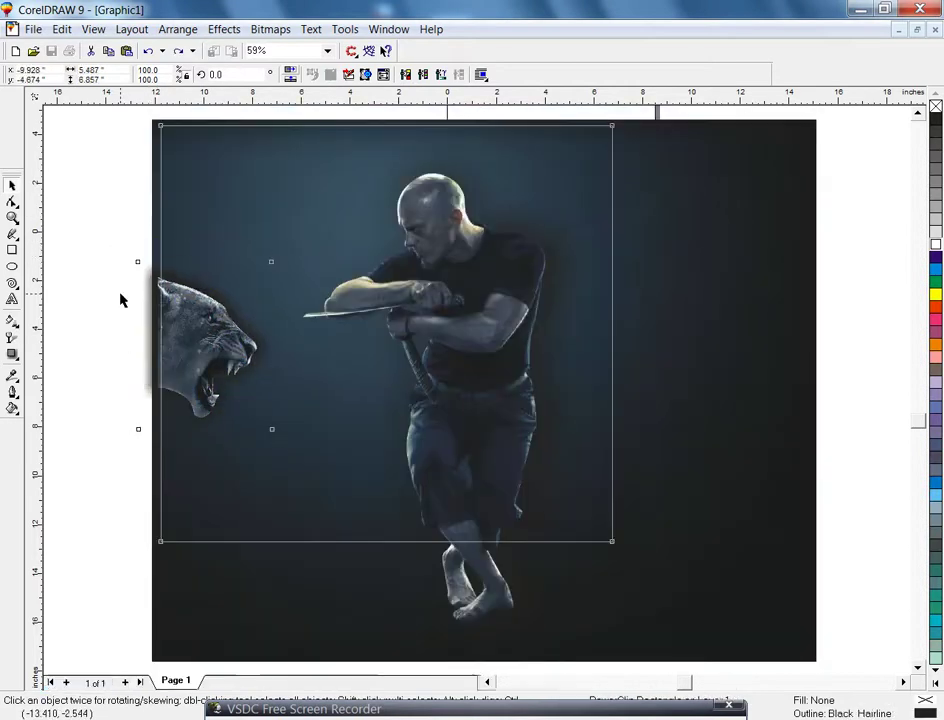
# Step: Finish editing the PowerClip contents and return to the full composition
pyautogui.keyDown('ctrl'); pyautogui.click(120, 300); pyautogui.keyUp('ctrl')
pyautogui.press('F4')
pyautogui.click(156, 300)
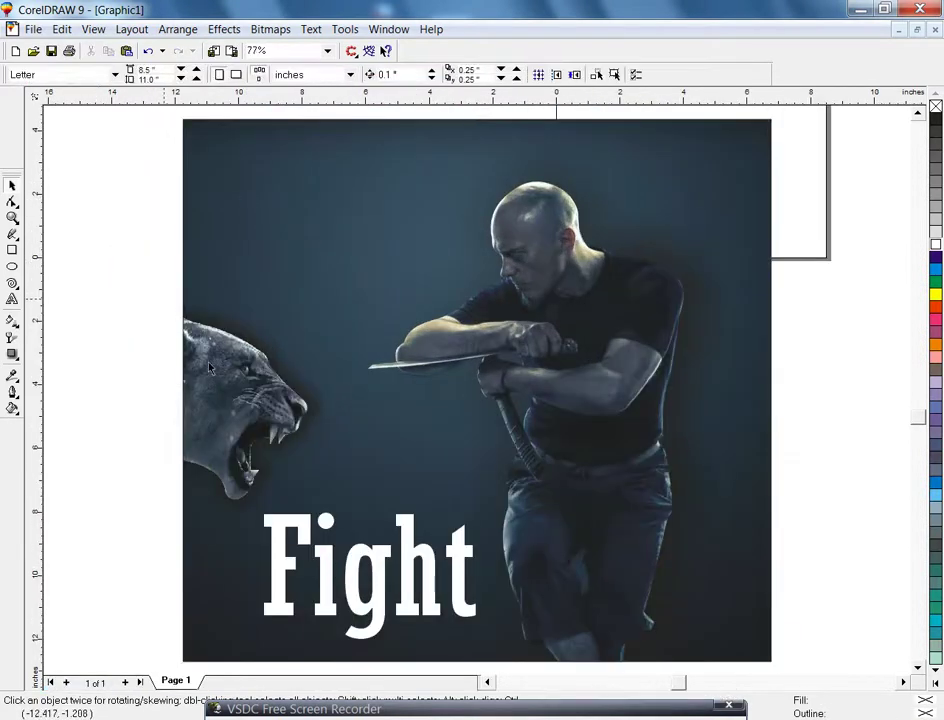
# Step: Duplicate the "Fight" text at a reduced size of about 2.8 by 1.6 inches and place the copy above it
pyautogui.click(378, 580)
pyautogui.moveTo(480, 644); pyautogui.dragTo(349, 569)
pyautogui.rightClick(349, 569)
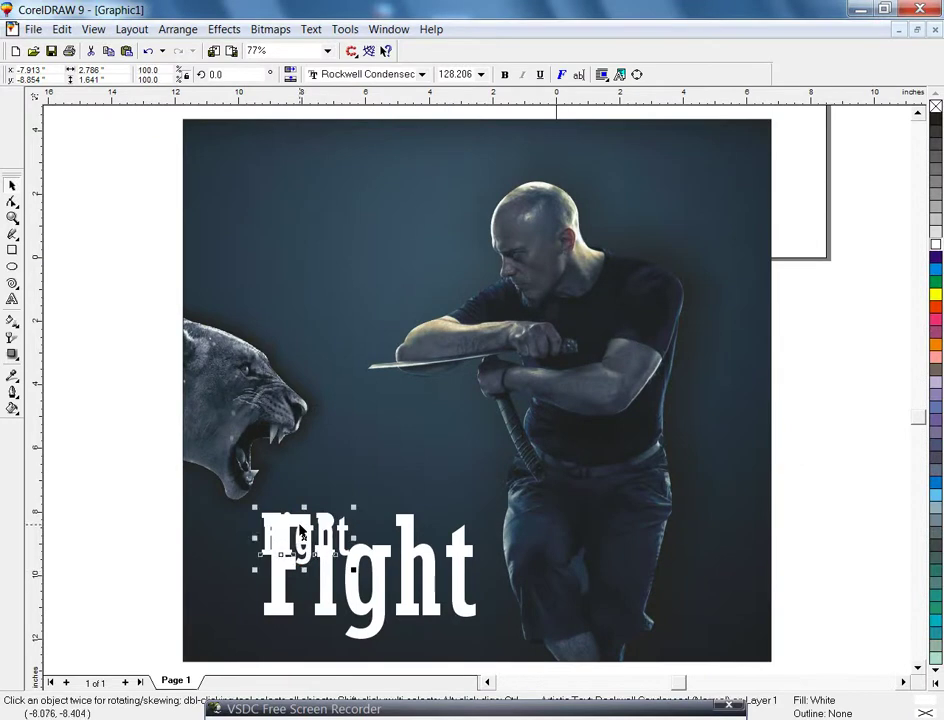
pyautogui.moveTo(303, 525); pyautogui.dragTo(377, 448)
# Step: Replace the wording of the small text copy with "Wild"
pyautogui.click(12, 300)
pyautogui.press('Delete')
pyautogui.write('Wild')
pyautogui.click(14, 187)
# Step: Fill the "Wild" text orange and change its font to Ruach LET
pyautogui.click(935, 345)
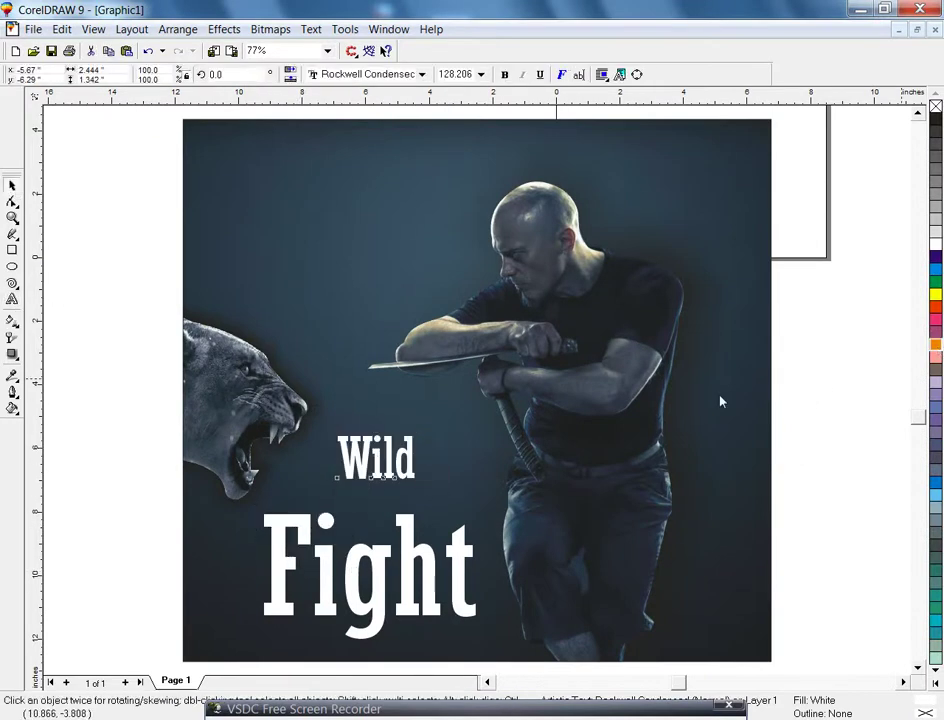
pyautogui.click(366, 75)
pyautogui.write('Ru')
pyautogui.press('Return')
# Step: Rotate the "Wild" text to read upwards, place it just before the letter F, and align it with "Fight"
pyautogui.moveTo(380, 458); pyautogui.dragTo(268, 520)
pyautogui.click(273, 581)
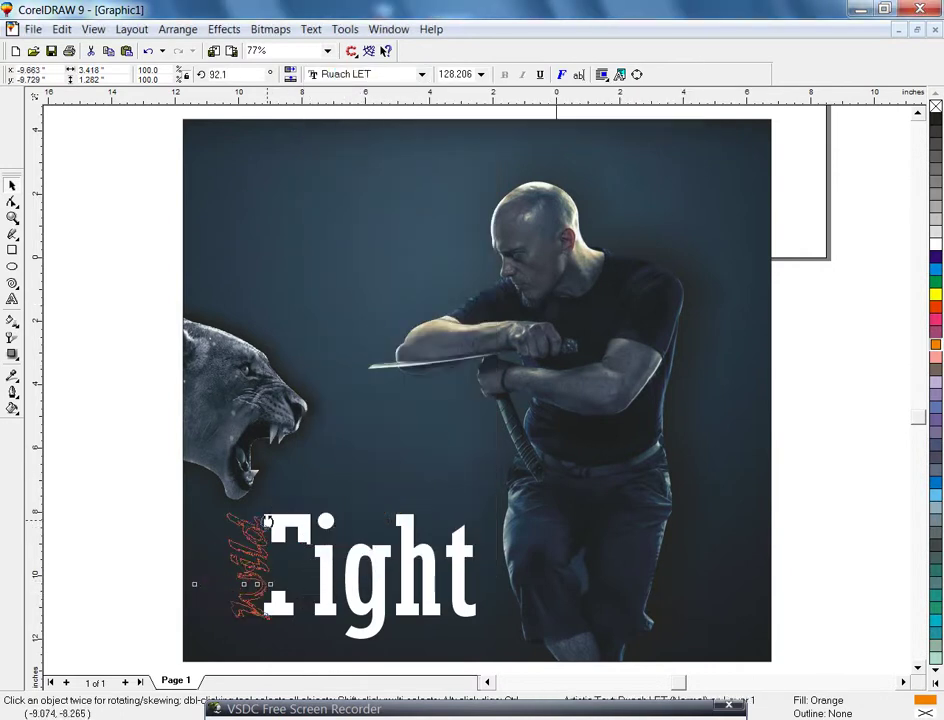
pyautogui.press('Escape')
pyautogui.moveTo(251, 567); pyautogui.dragTo(285, 571)
pyautogui.keyDown('shift'); pyautogui.click(285, 563); pyautogui.keyUp('shift')
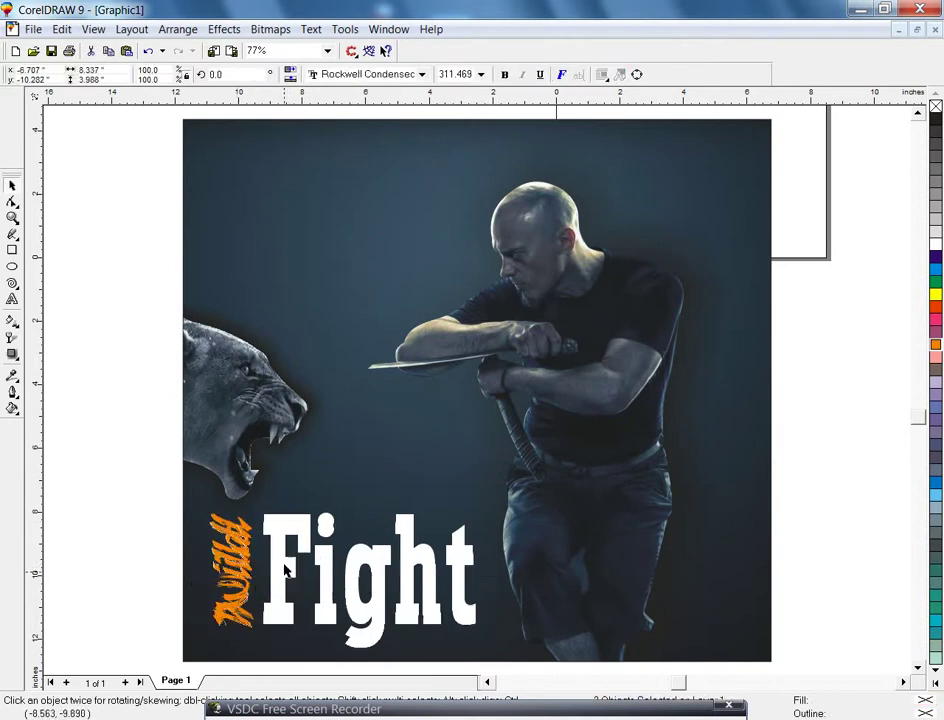
pyautogui.press('Escape')
# Step: Give the "Fight" text a vertical fountain fill from white at its upper edge to 60% Black below
pyautogui.click(466, 575)
pyautogui.click(935, 684)
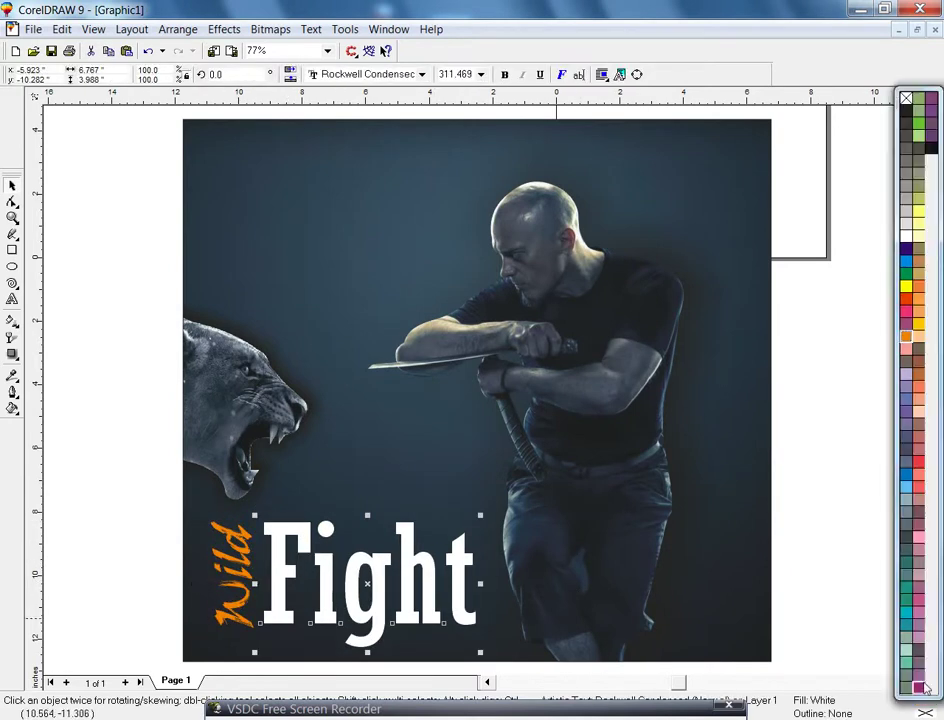
pyautogui.click(910, 152)
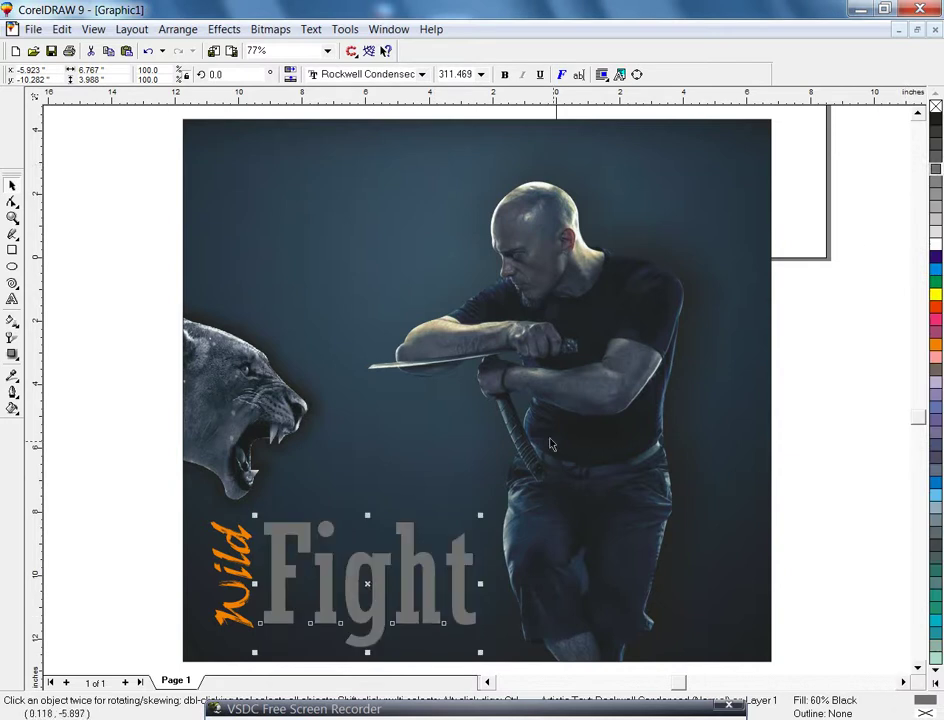
pyautogui.press('g')
pyautogui.moveTo(355, 540); pyautogui.dragTo(362, 585)
pyautogui.click(12, 185)
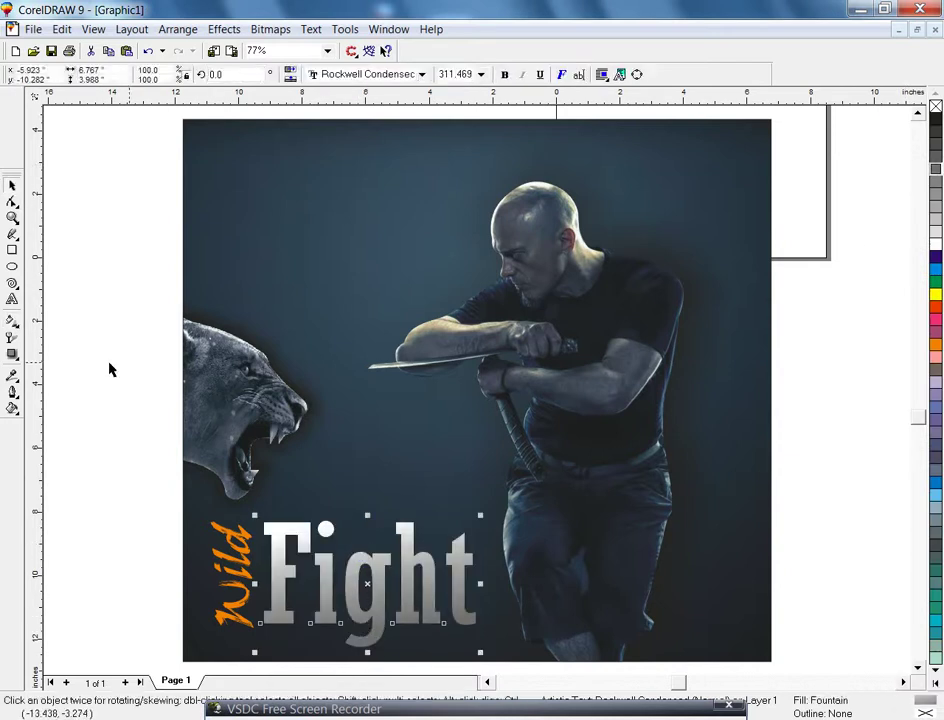
pyautogui.click(129, 363)
pyautogui.click(190, 718)
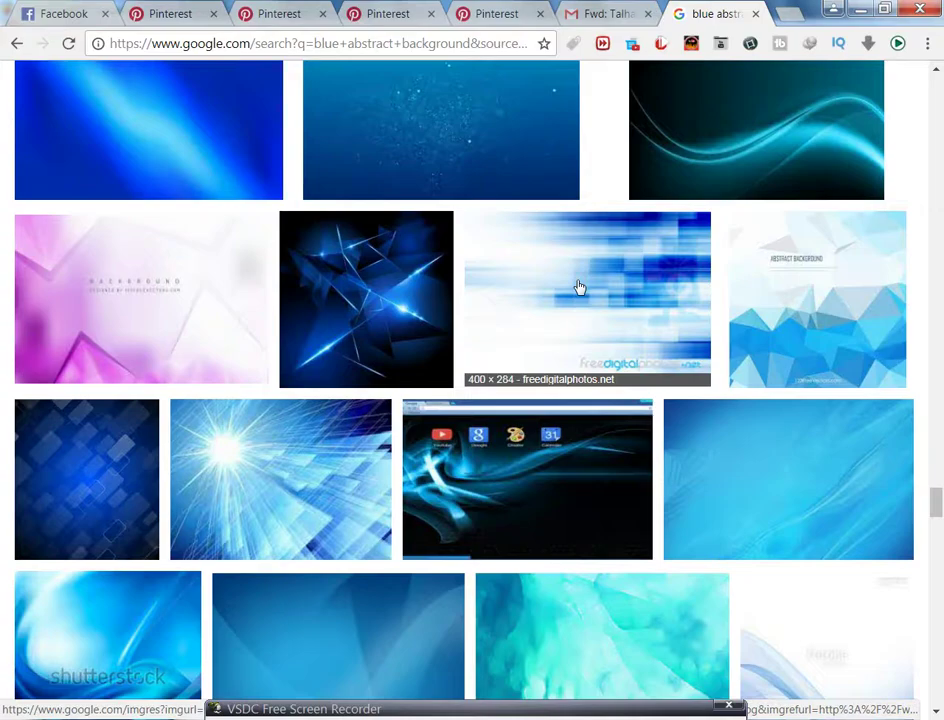
pyautogui.click(517, 7)
pyautogui.click(392, 7)
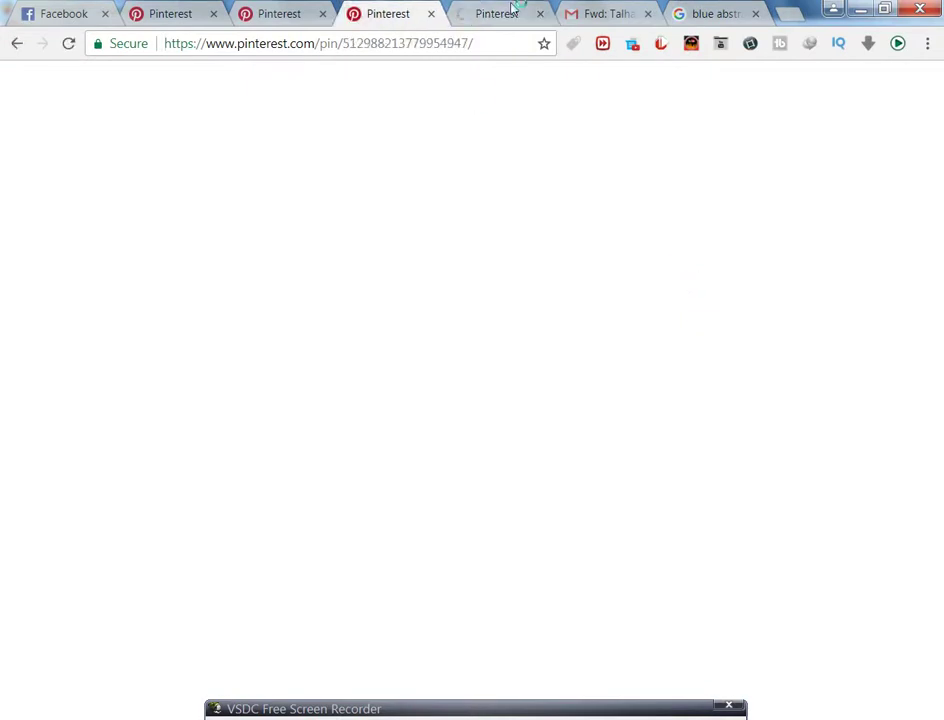
pyautogui.click(515, 7)
pyautogui.click(340, 718)
pyautogui.click(517, 515)
pyautogui.press('F3')
pyautogui.click(659, 535)
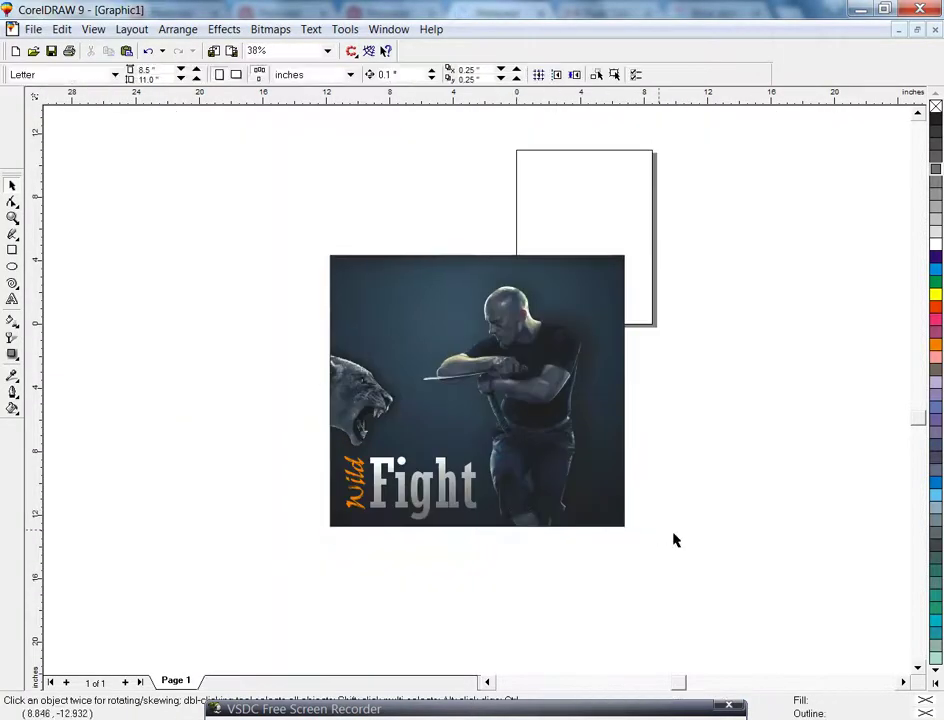
pyautogui.moveTo(659, 535); pyautogui.dragTo(287, 234)
pyautogui.press('F4')
pyautogui.click(135, 320)
# Step: Switch to the browser and look through the Pinterest lion pins for a suitable lion face image
pyautogui.hotkey('alt', 'Tab')
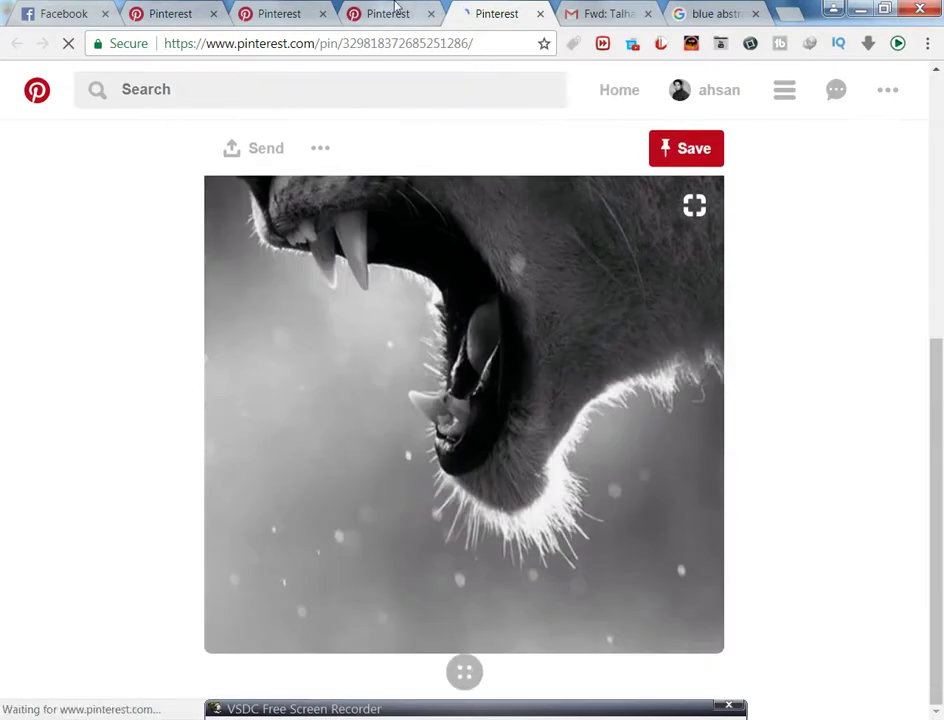
pyautogui.click(390, 12)
pyautogui.click(508, 8)
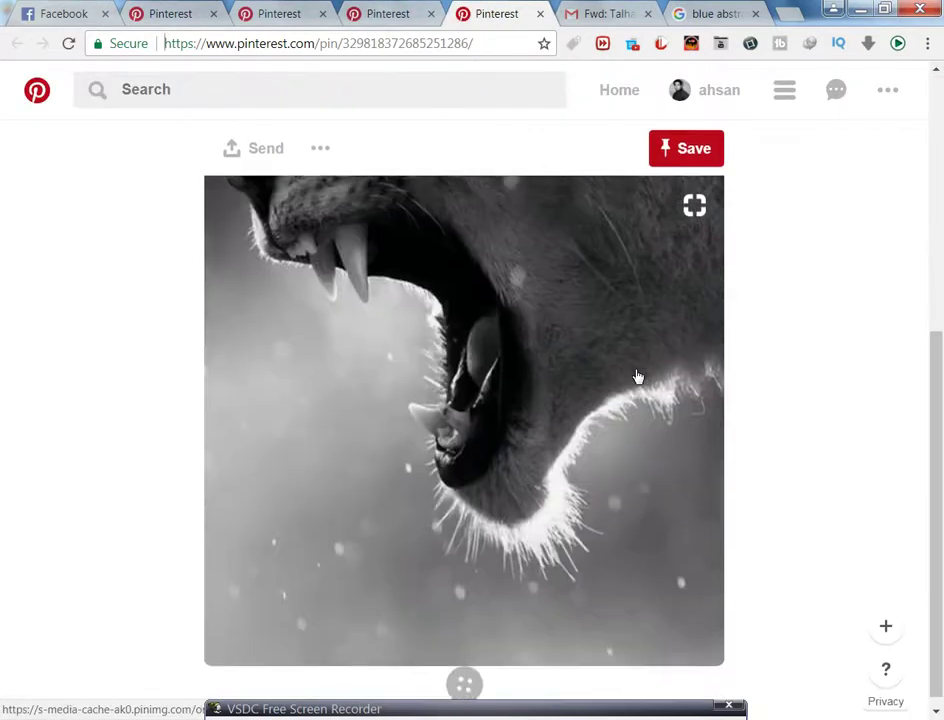
pyautogui.click(422, 14)
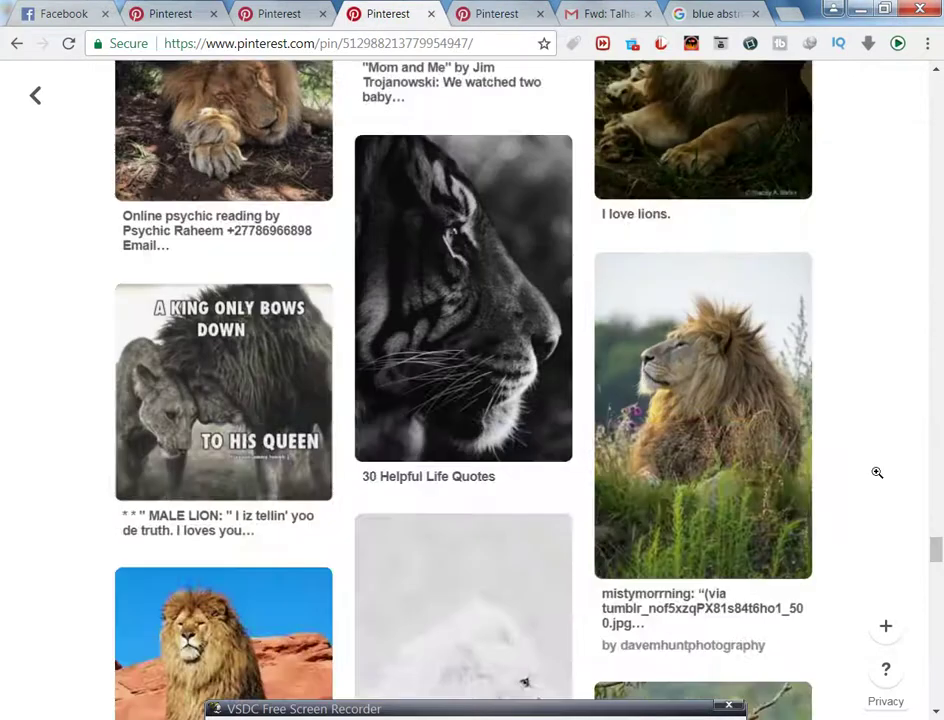
pyautogui.scroll(-15, 877, 472)
pyautogui.scroll(14, 877, 472)
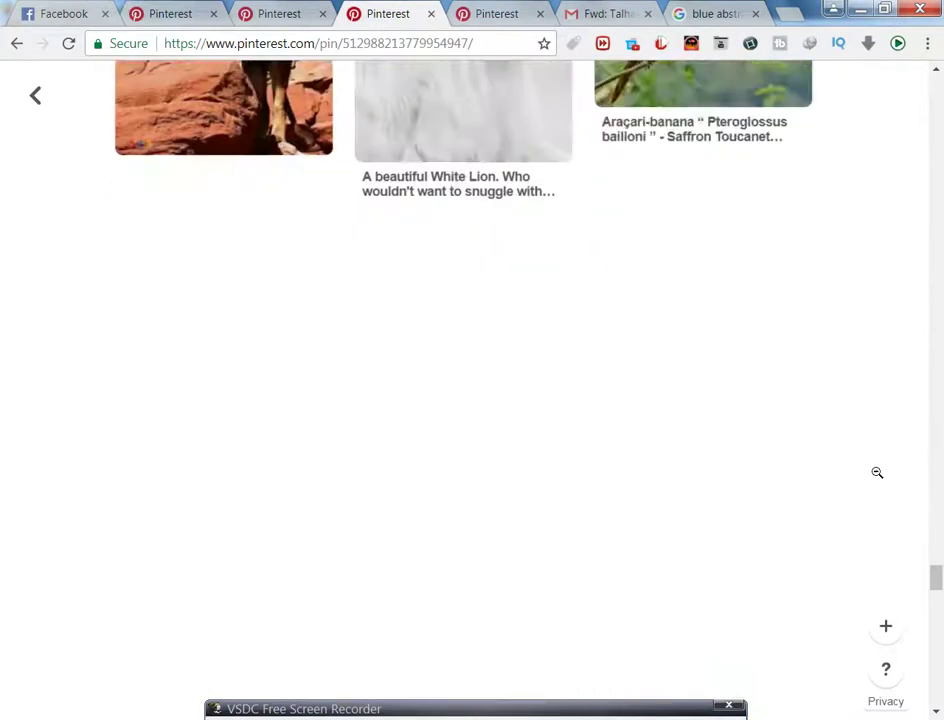
pyautogui.click(477, 7)
pyautogui.click(392, 8)
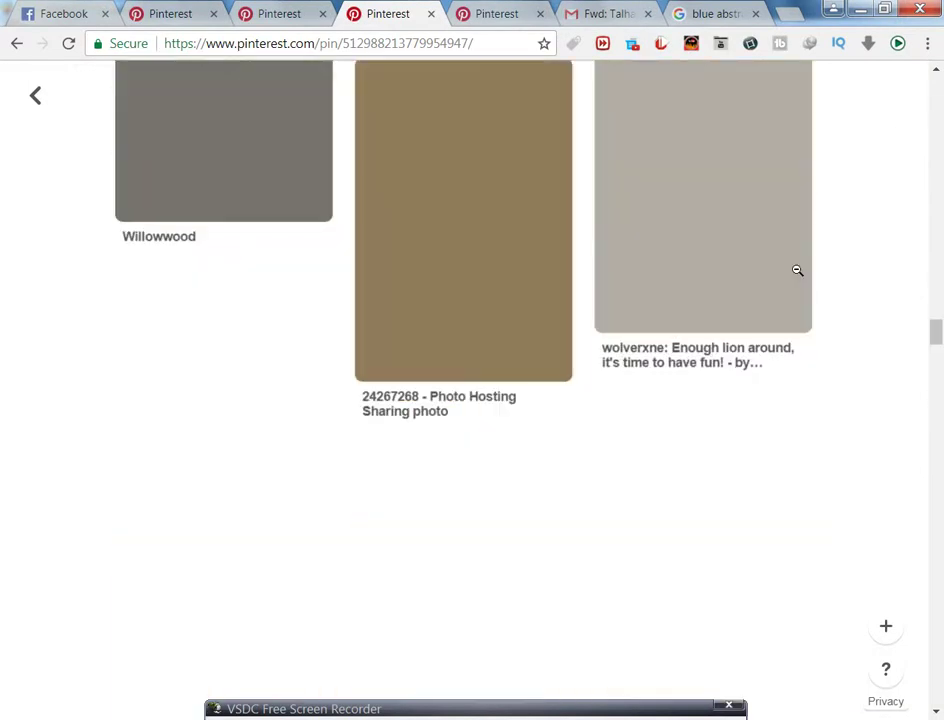
pyautogui.click(512, 12)
pyautogui.click(390, 14)
pyautogui.scroll(-8, 887, 383)
pyautogui.scroll(3, 887, 383)
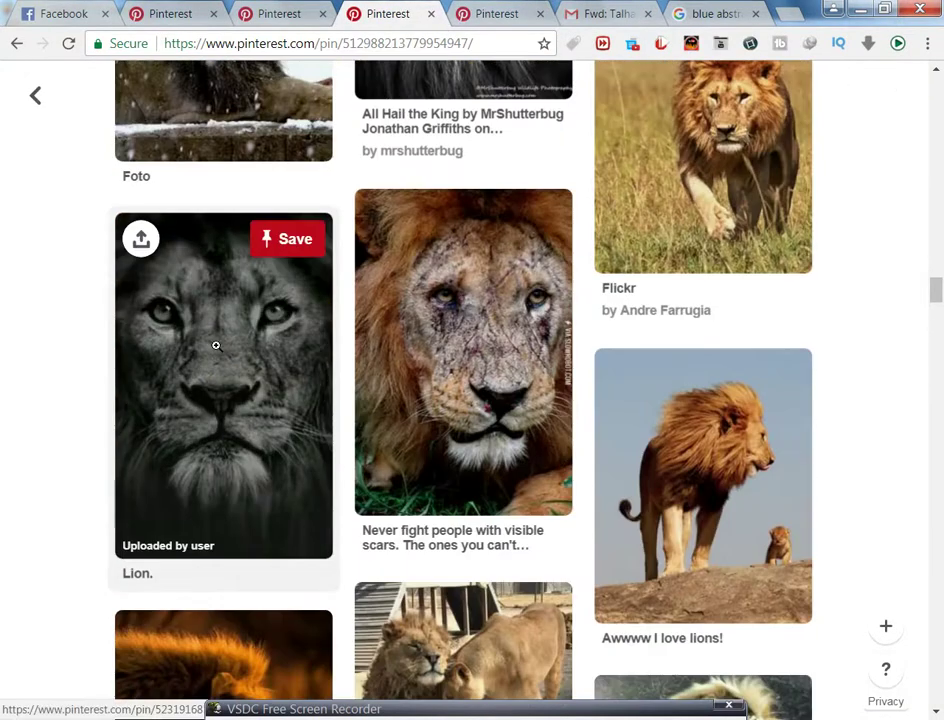
# Step: Open the dark front-facing "Lion." portrait pin in a new tab and copy its image
pyautogui.rightClick(218, 352)
pyautogui.click(250, 357)
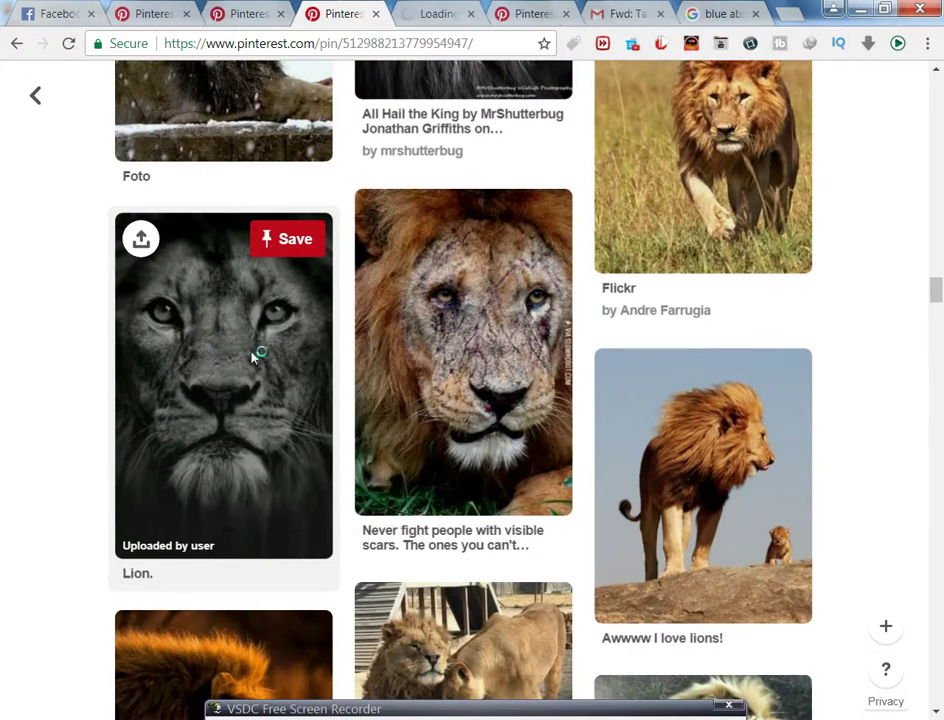
pyautogui.click(435, 14)
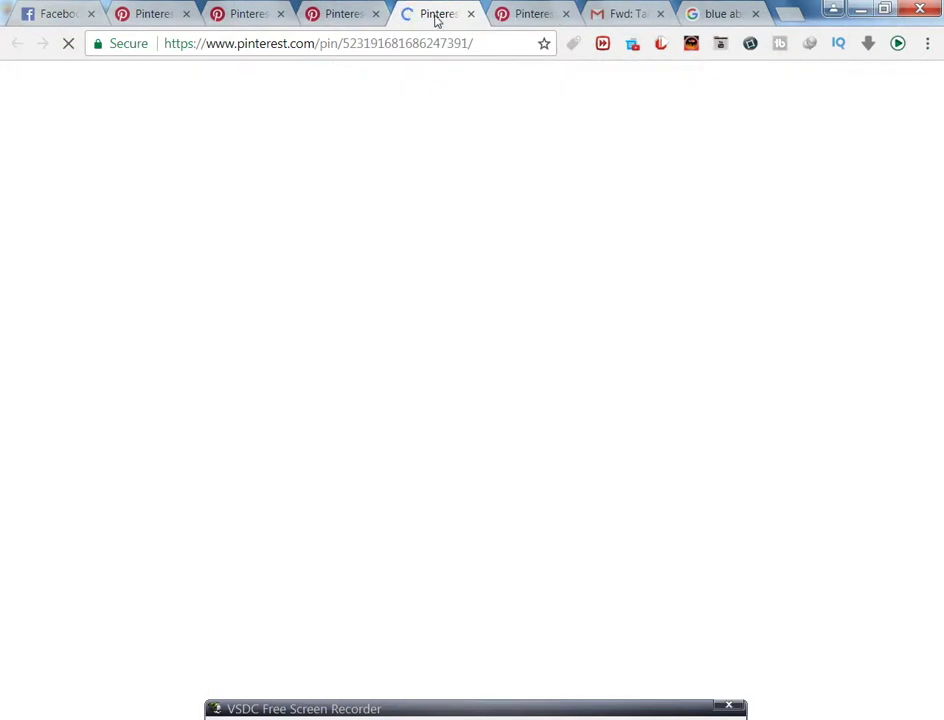
pyautogui.rightClick(500, 423)
pyautogui.press('Escape')
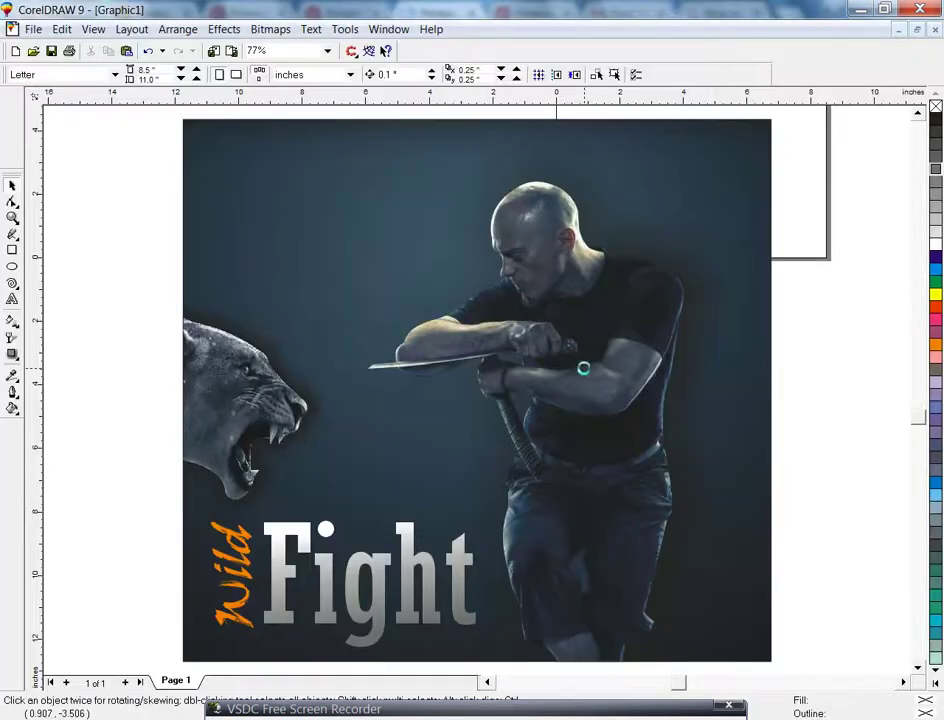
# Step: Paste the lion face in CorelDRAW between the lioness and the man, and apply an elliptical Vignette with offset 96 and fade 43
pyautogui.hotkey('ctrl', 'v')
pyautogui.moveTo(690, 170); pyautogui.dragTo(368, 420)
pyautogui.click(270, 29)
pyautogui.moveTo(322, 347)
pyautogui.click(444, 506)
pyautogui.click(351, 655)
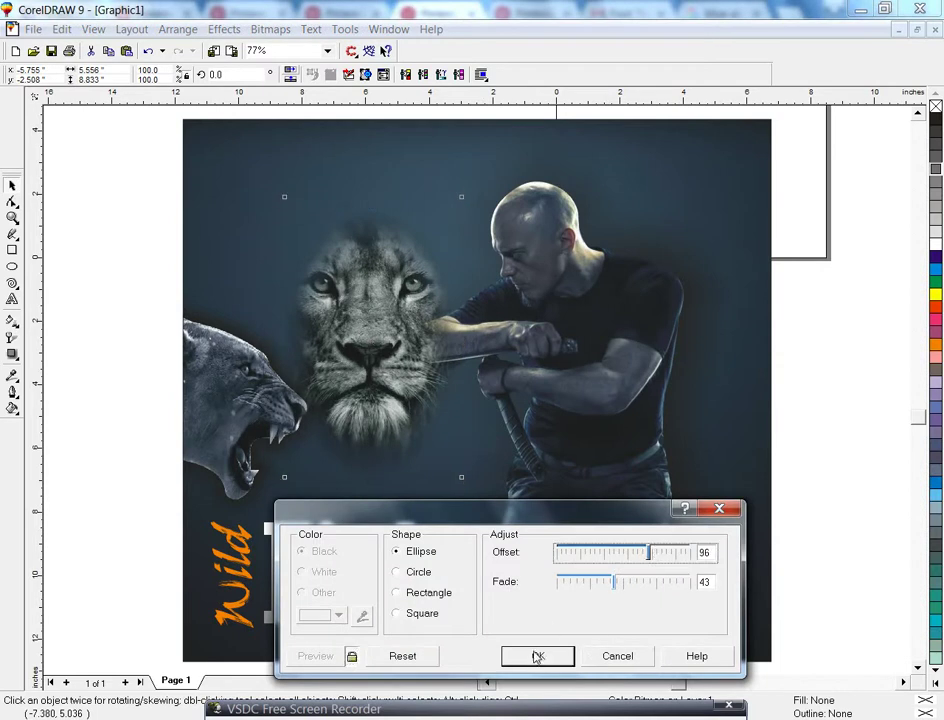
pyautogui.click(538, 655)
# Step: Apply a uniform transparency of about 80 to the lion face
pyautogui.click(12, 338)
pyautogui.click(73, 74)
pyautogui.click(73, 104)
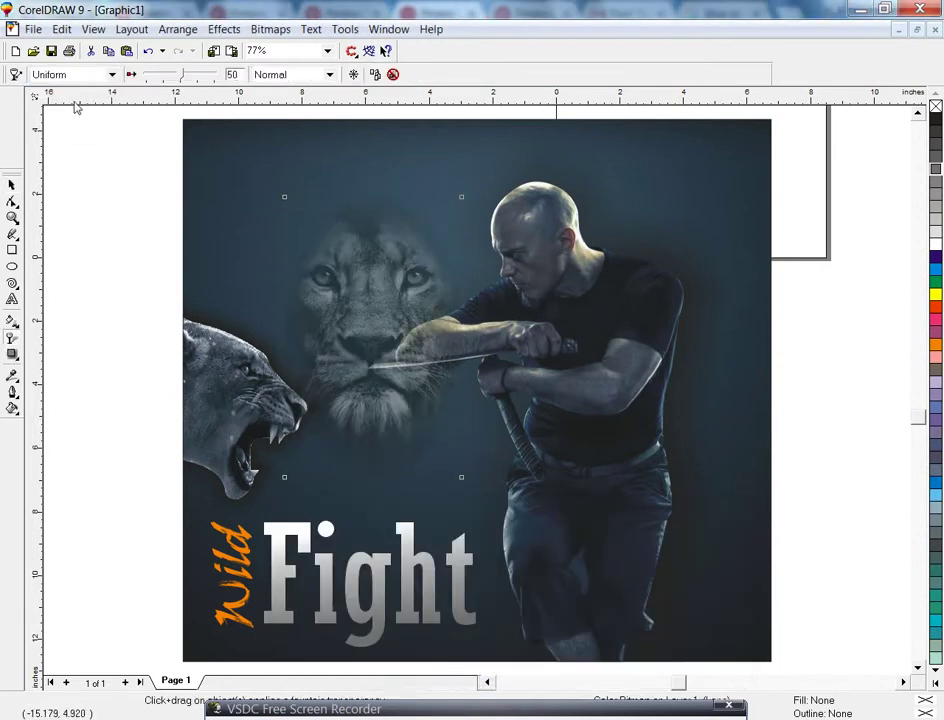
pyautogui.moveTo(185, 77); pyautogui.dragTo(214, 78)
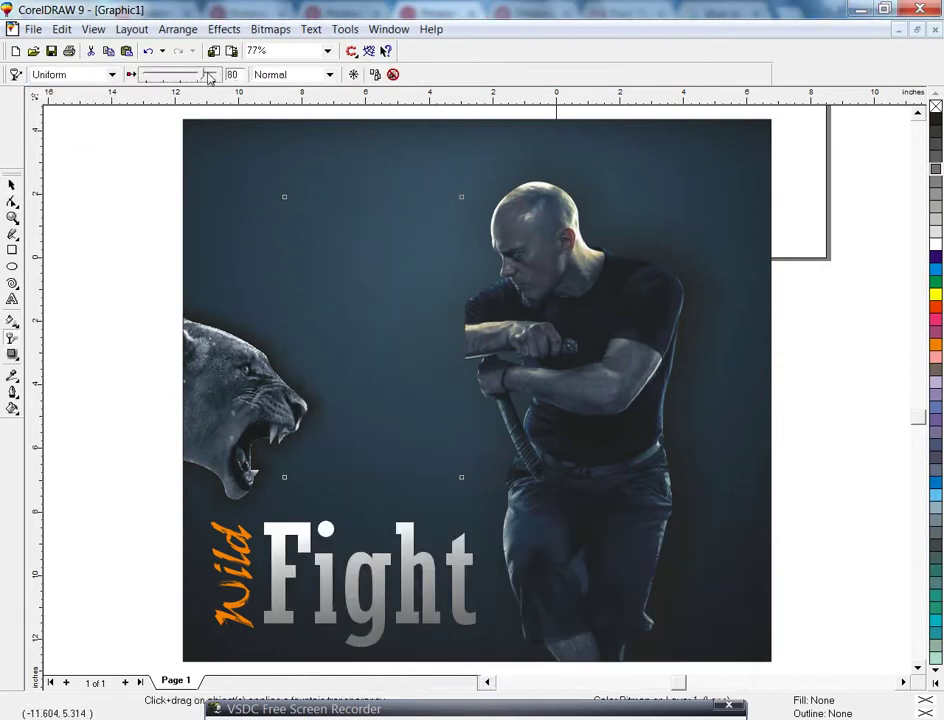
# Step: Enlarge the lion face to about 9.6 by 15.3 inches and move it into the PowerClip contents
pyautogui.click(12, 185)
pyautogui.moveTo(466, 483); pyautogui.dragTo(533, 588)
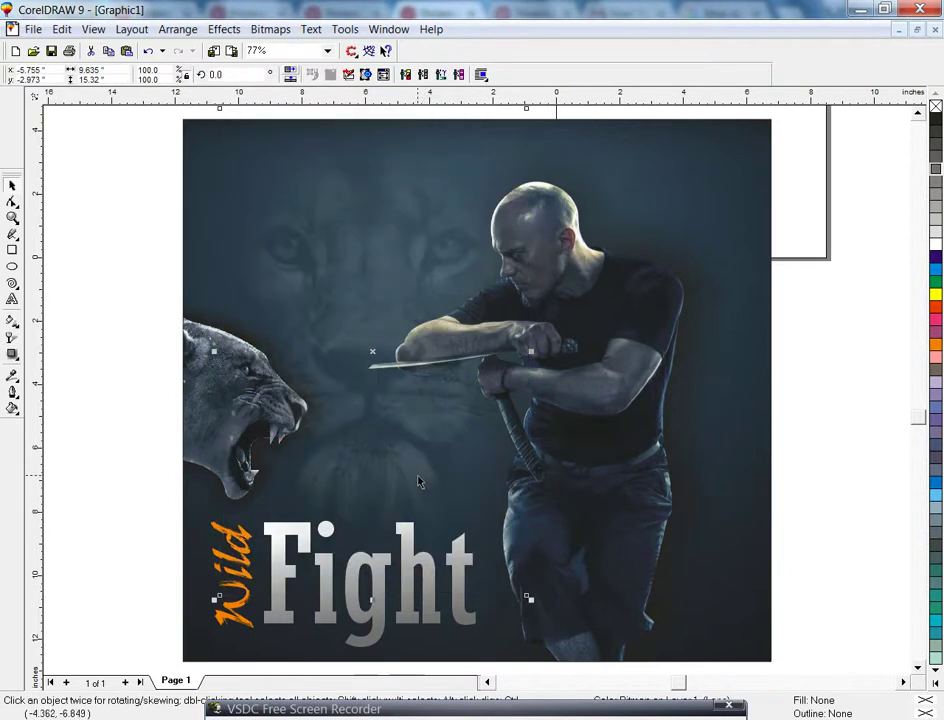
pyautogui.click(760, 137)
pyautogui.keyDown('ctrl'); pyautogui.click(369, 301); pyautogui.keyUp('ctrl')
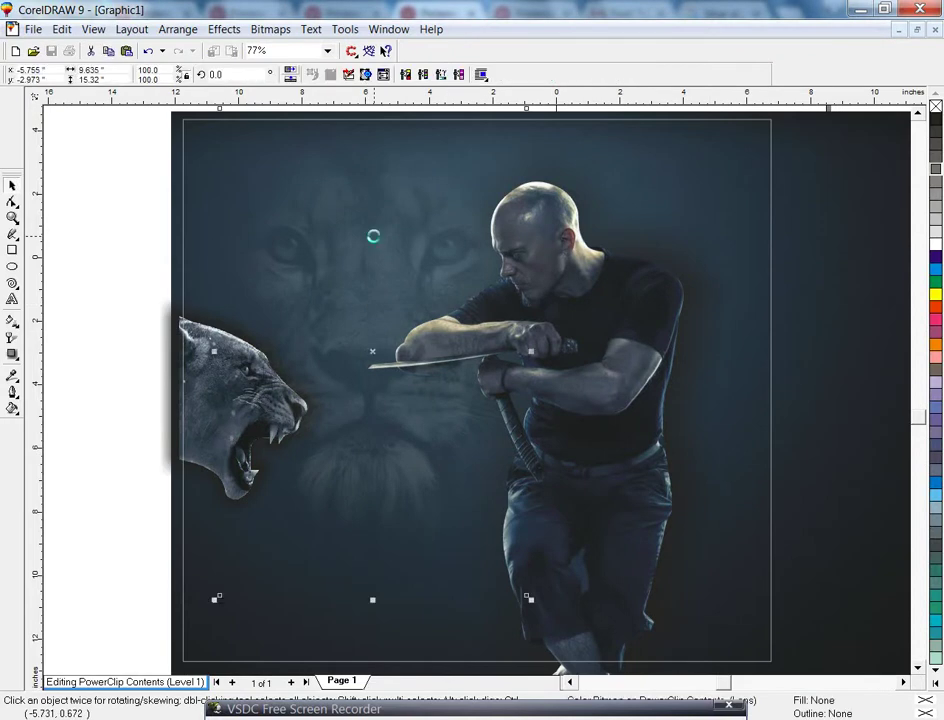
# Step: Apply a Gamma adjustment with a value of 0.46 to the lion face
pyautogui.click(224, 29)
pyautogui.moveTo(238, 49)
pyautogui.click(404, 134)
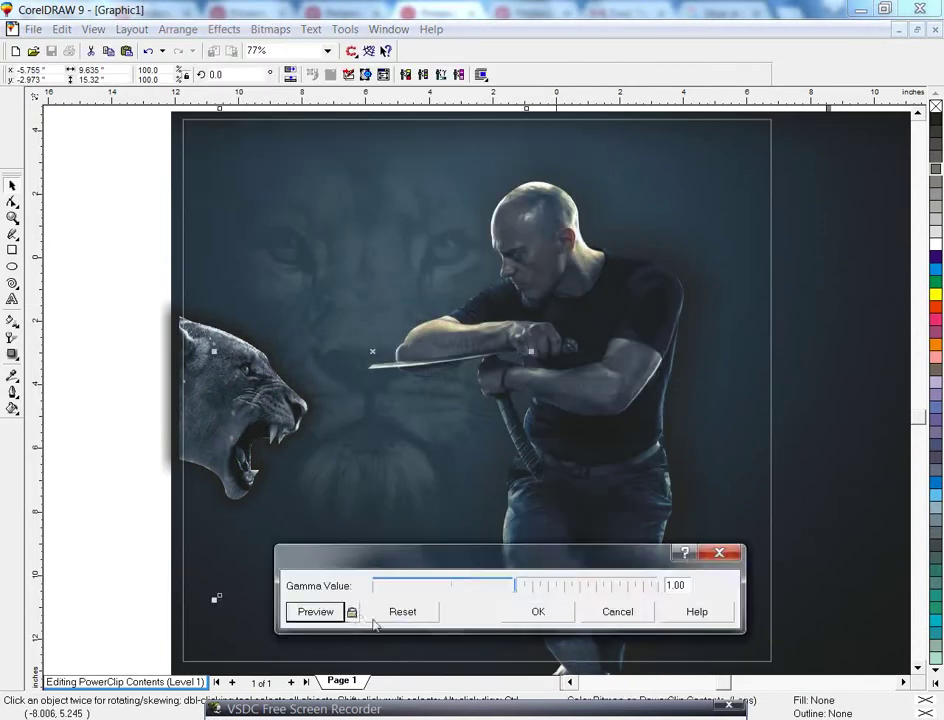
pyautogui.moveTo(484, 585); pyautogui.dragTo(465, 585)
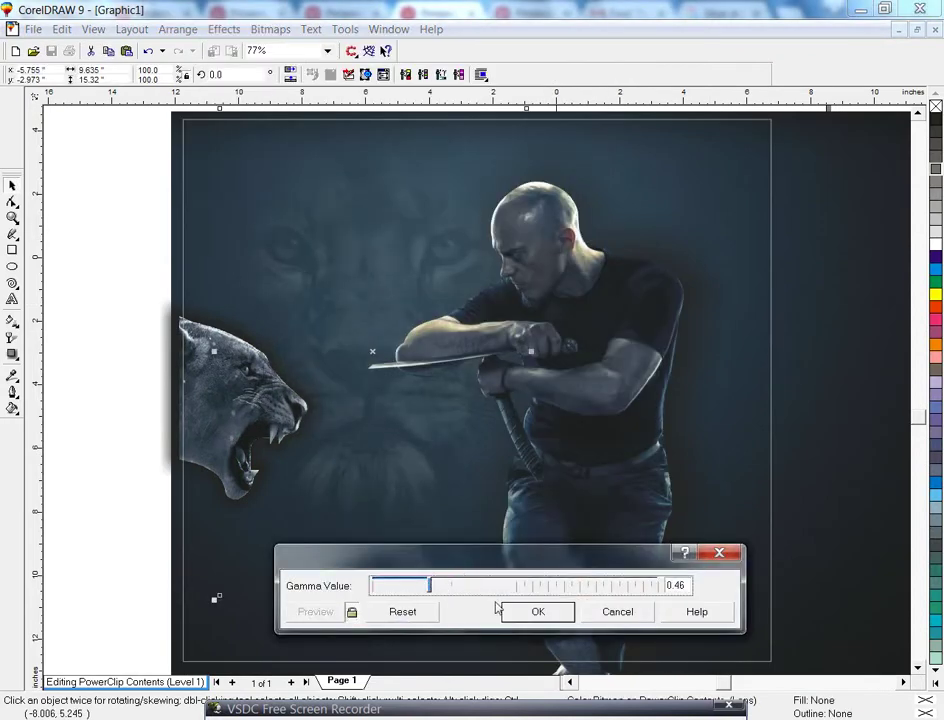
pyautogui.click(530, 611)
# Step: Adjust the lion face to brightness 32, contrast 53 and intensity 33, and finish editing the PowerClip contents
pyautogui.click(224, 29)
pyautogui.moveTo(238, 49)
pyautogui.click(485, 116)
pyautogui.click(352, 640)
pyautogui.moveTo(605, 612); pyautogui.dragTo(627, 613)
pyautogui.moveTo(588, 559); pyautogui.dragTo(613, 562)
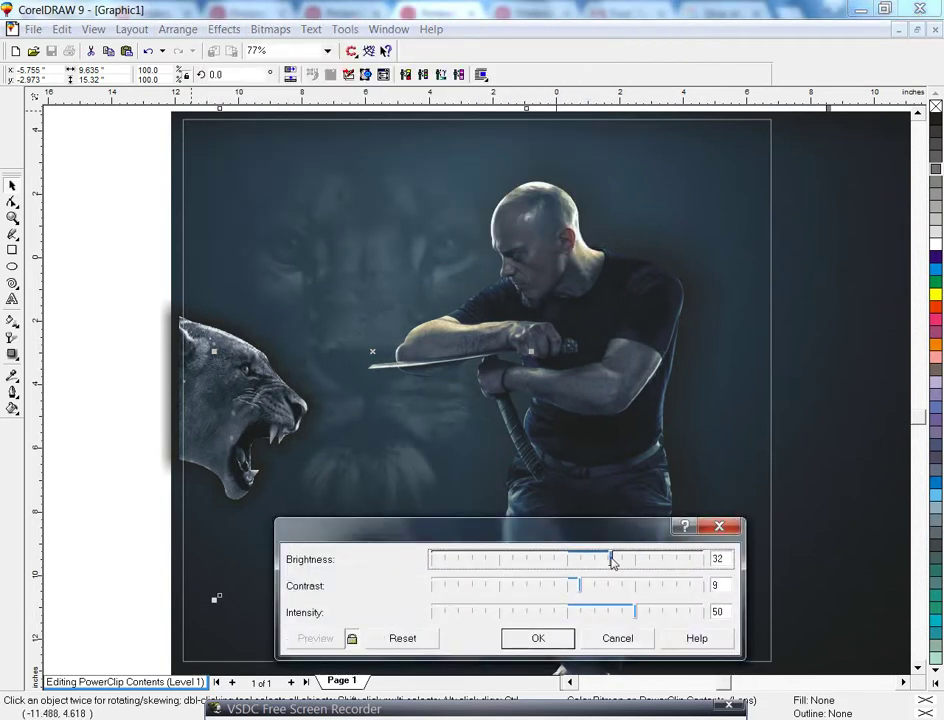
pyautogui.moveTo(634, 611); pyautogui.dragTo(614, 611)
pyautogui.click(600, 587)
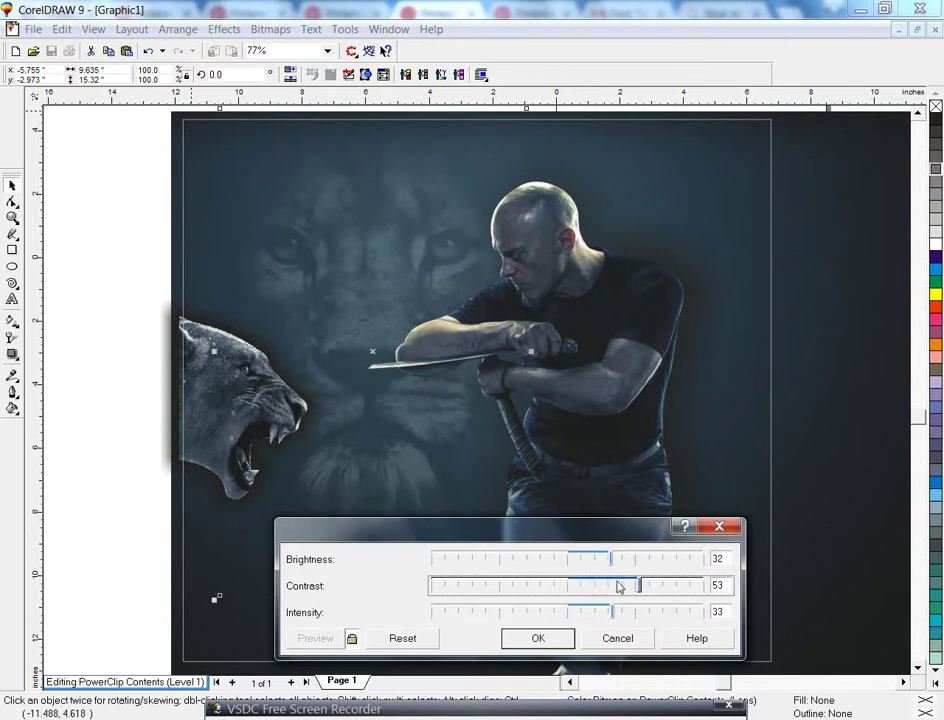
pyautogui.click(538, 639)
pyautogui.keyDown('ctrl'); pyautogui.click(127, 379); pyautogui.keyUp('ctrl')
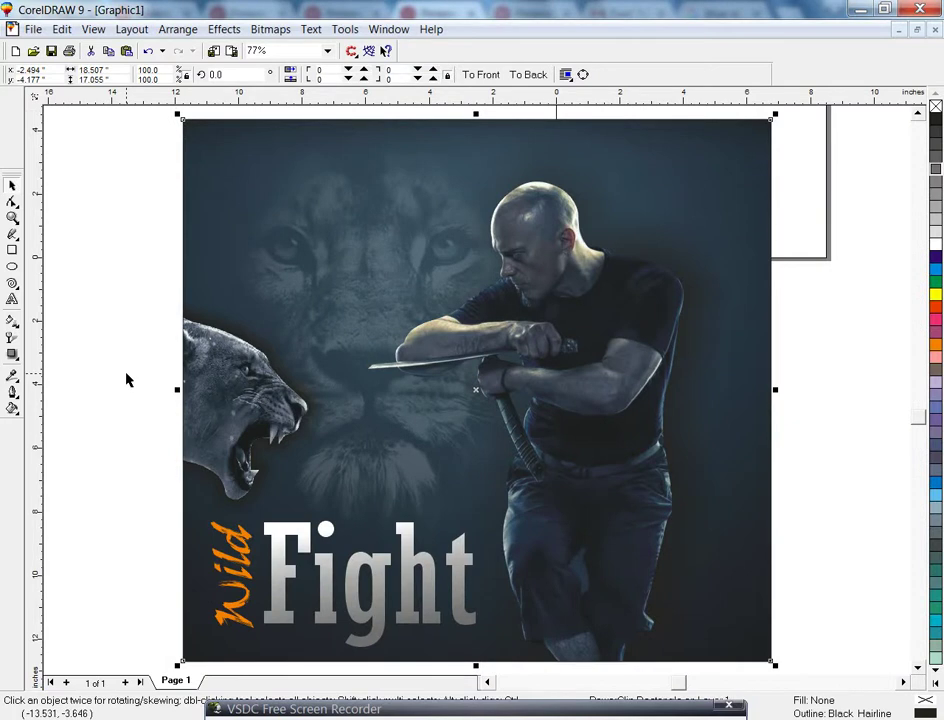
pyautogui.click(93, 367)
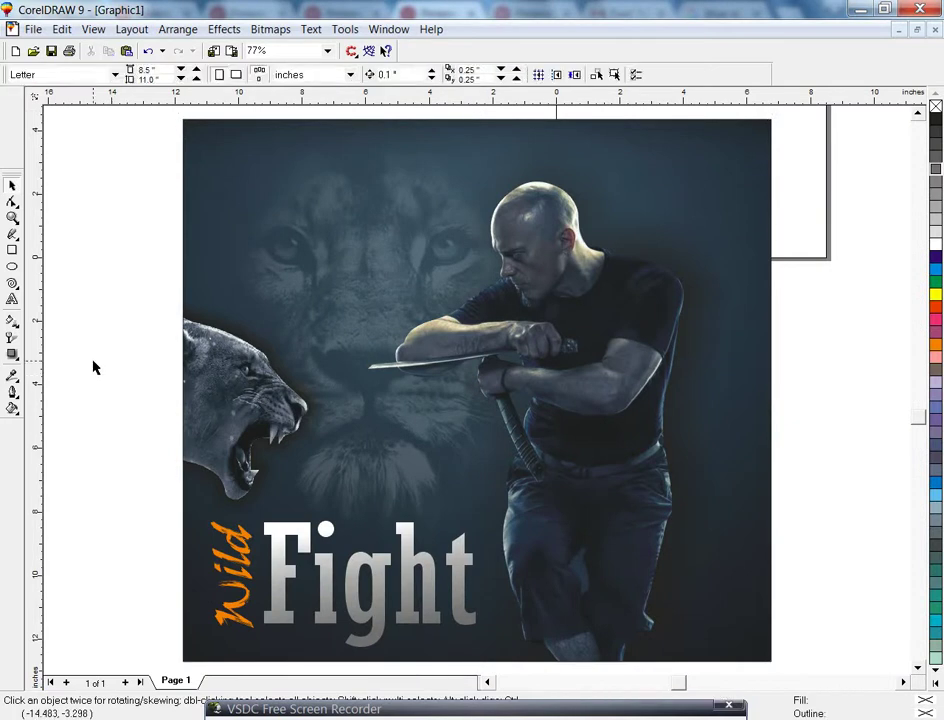